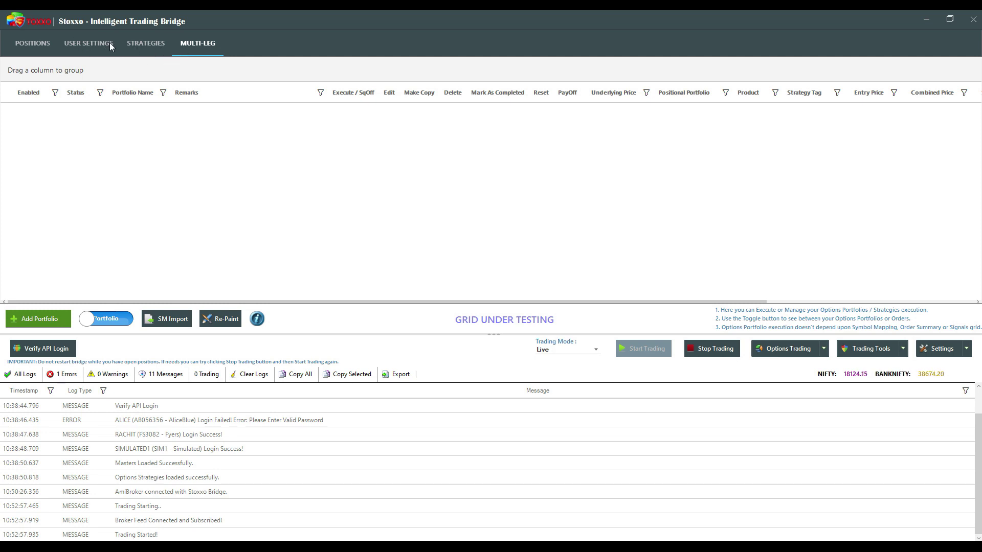
- Save the DEFAULT strategy with the simulated account as its only user account
click(144, 43)
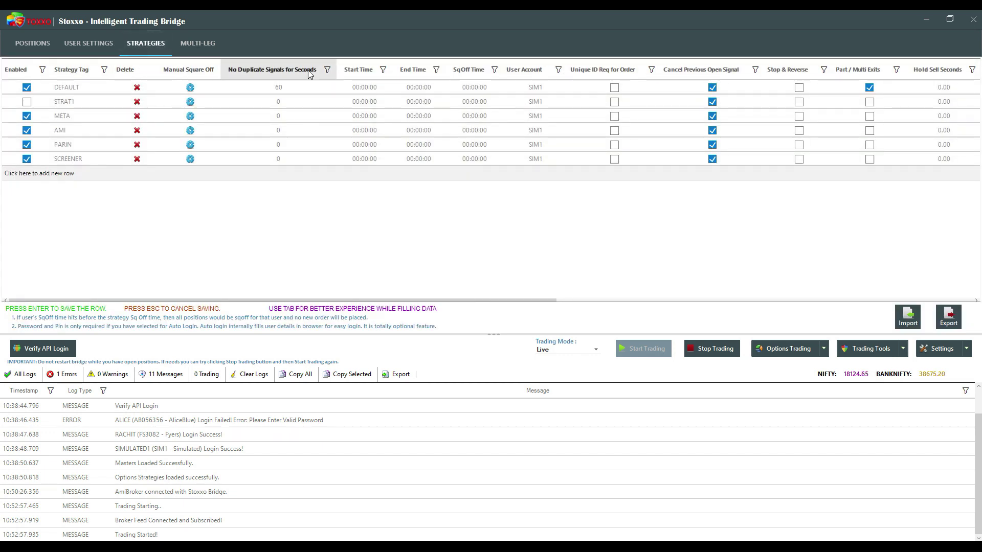
click(562, 90)
click(545, 89)
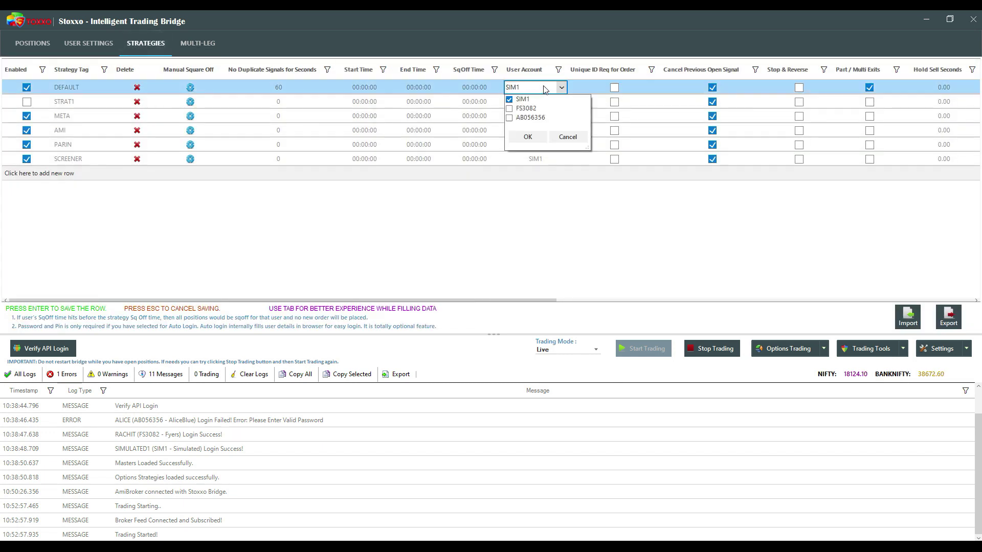
click(533, 109)
click(532, 118)
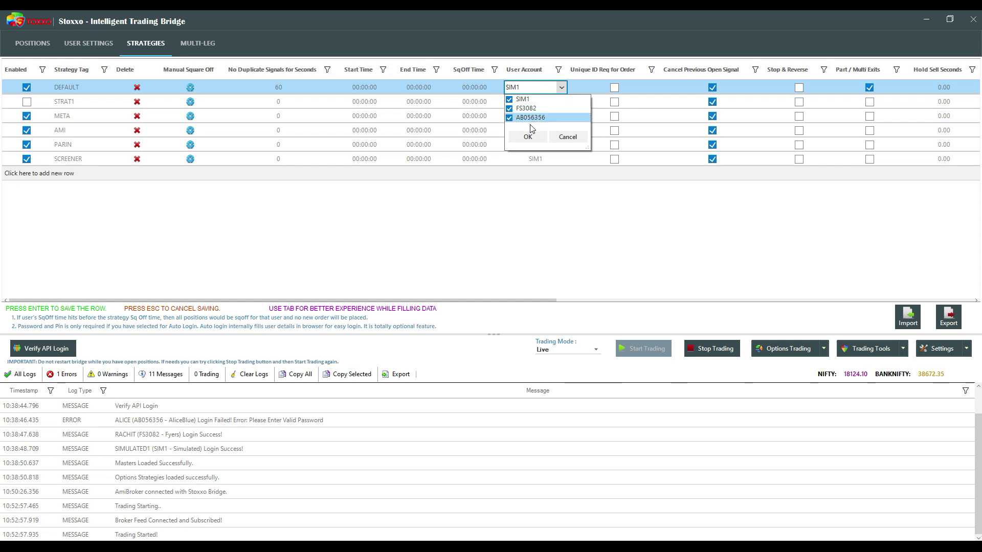
click(532, 109)
key(Return)
key(Return)
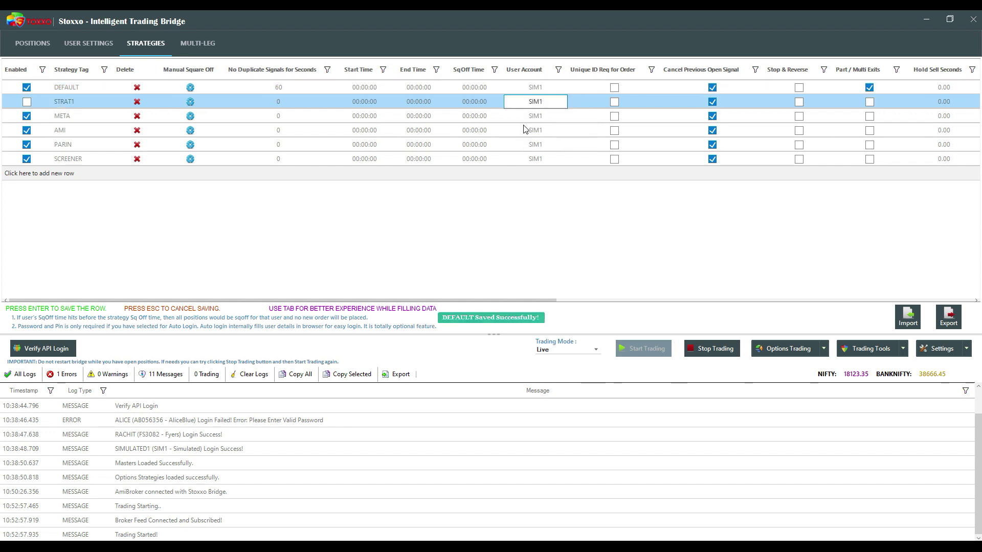
- Start a new multi-leg portfolio for BANKNIFTY with expiry 14-Oct-21 and the predefined ShortStraddle strategy
click(206, 45)
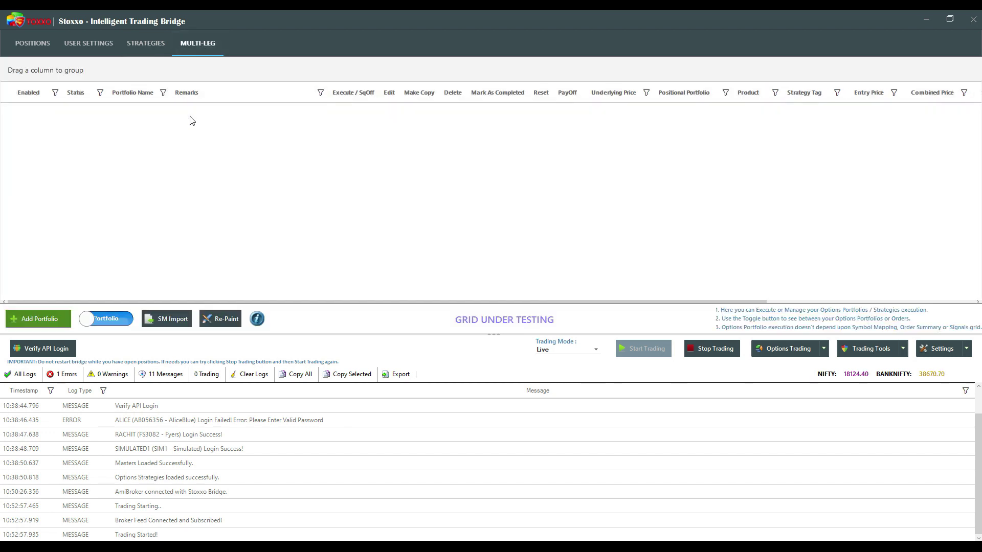
click(45, 316)
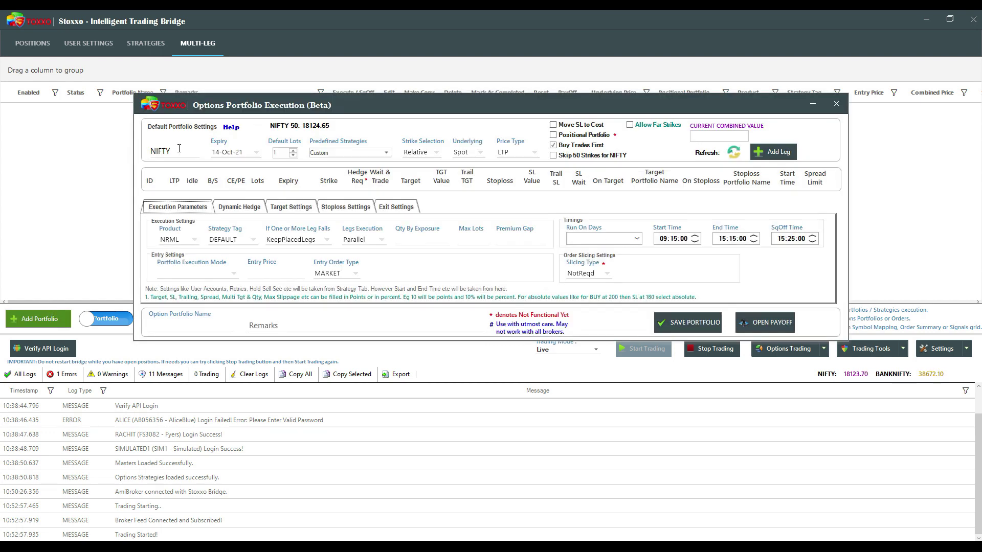
text(BANKNIFTY)
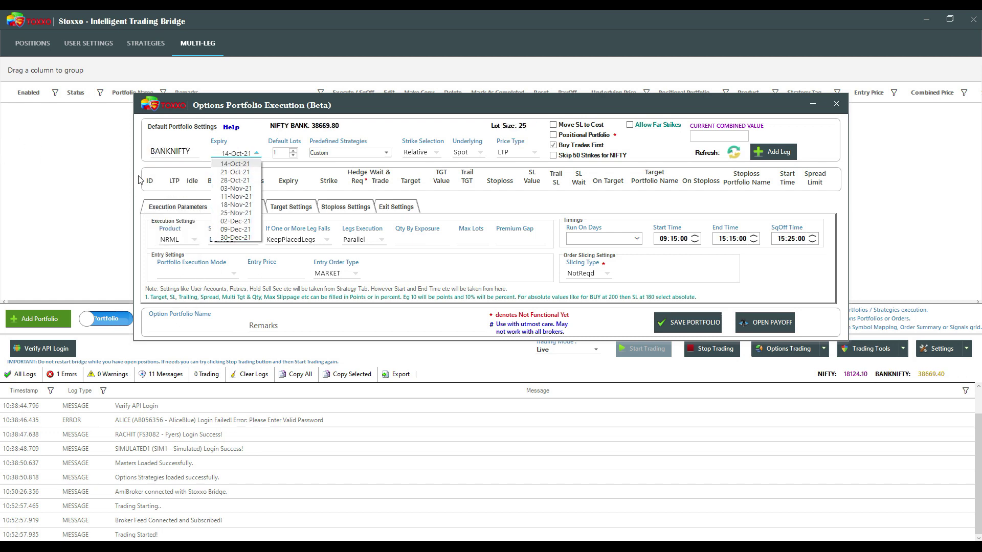
click(235, 164)
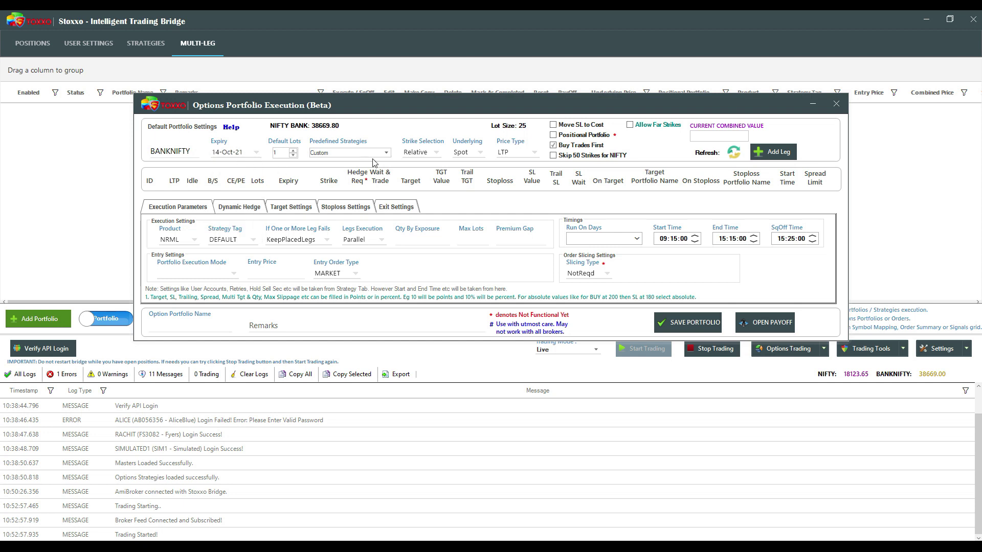
click(387, 153)
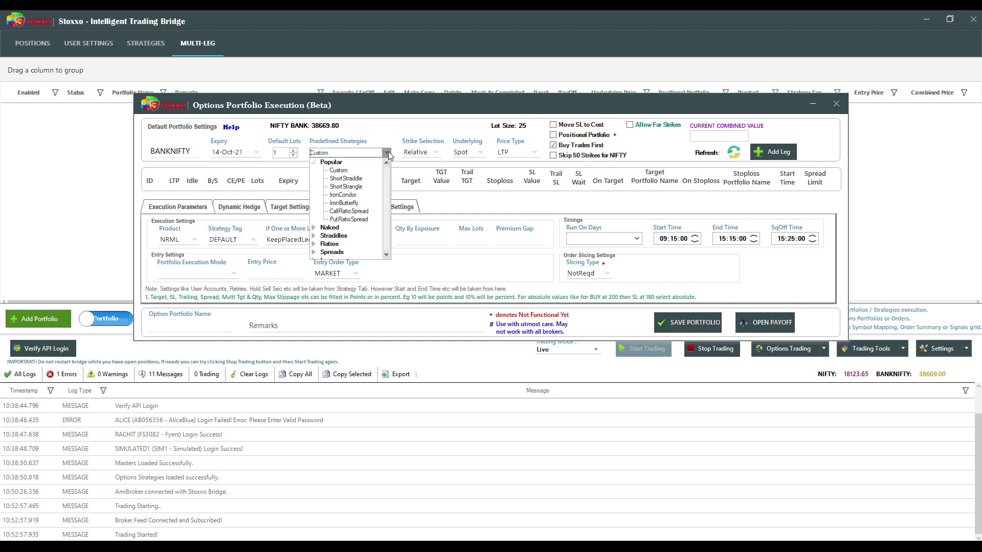
click(353, 179)
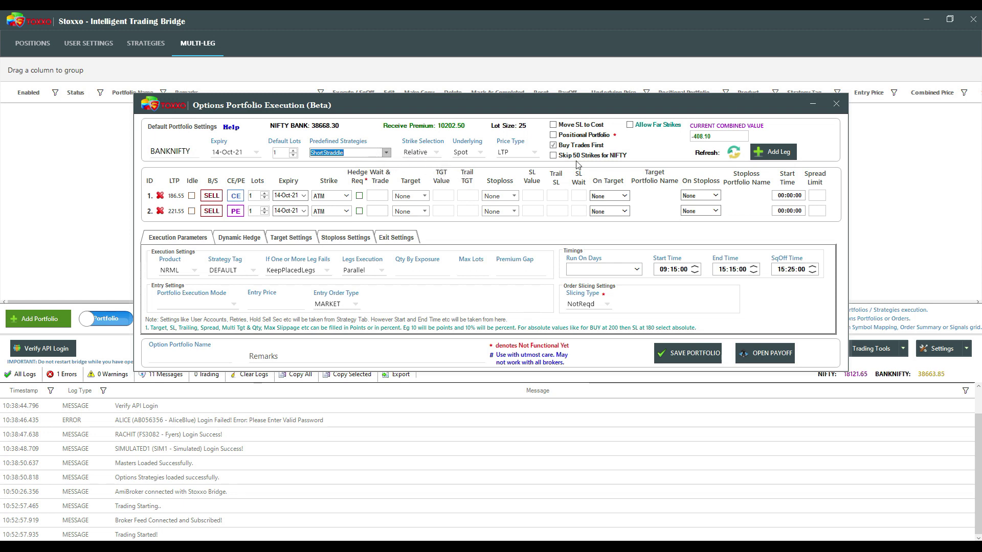
click(378, 196)
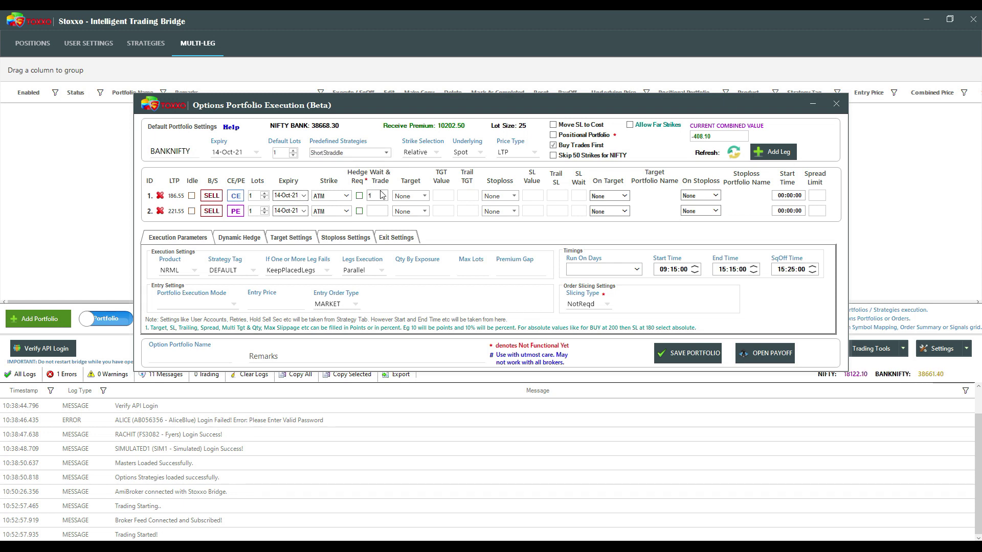
mouse_move(375, 185)
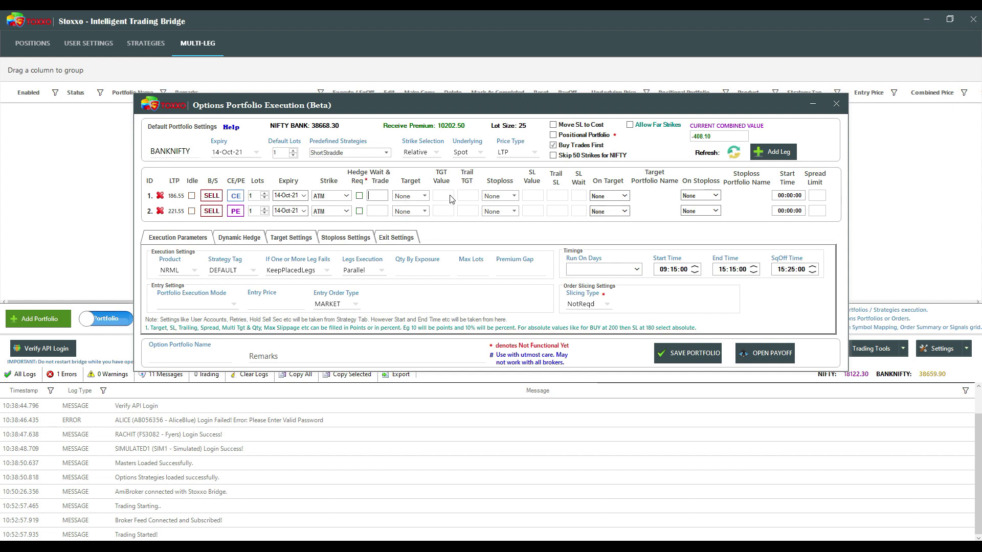
click(425, 196)
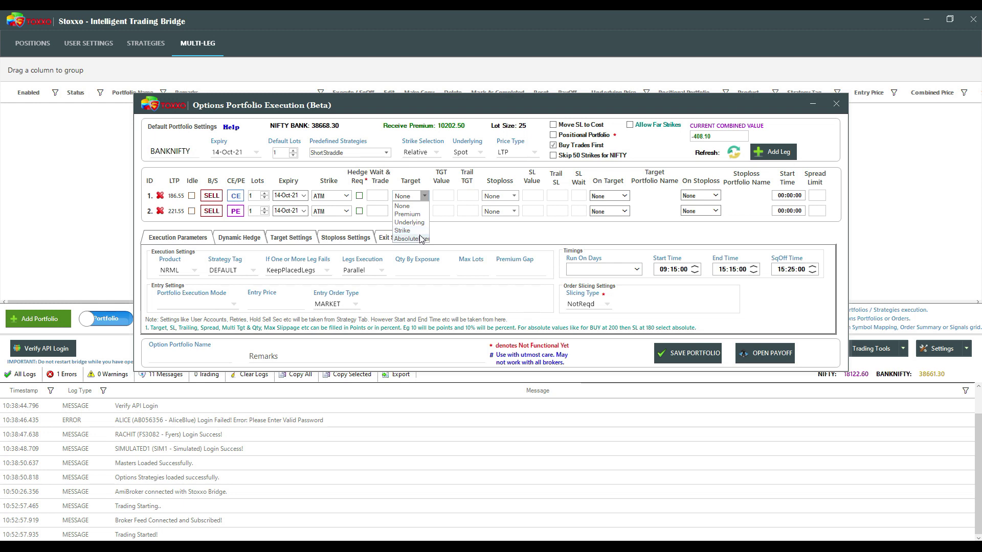
click(643, 197)
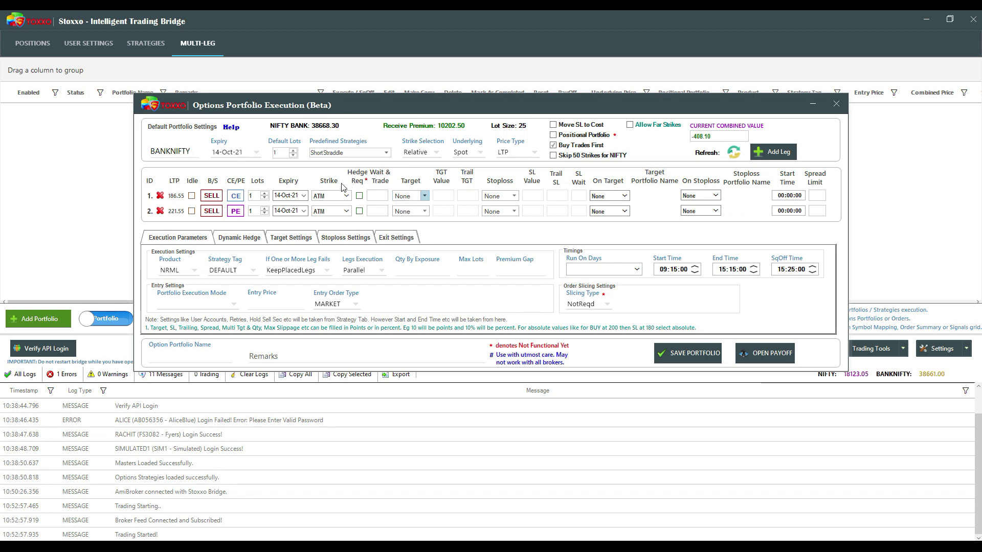
mouse_move(330, 186)
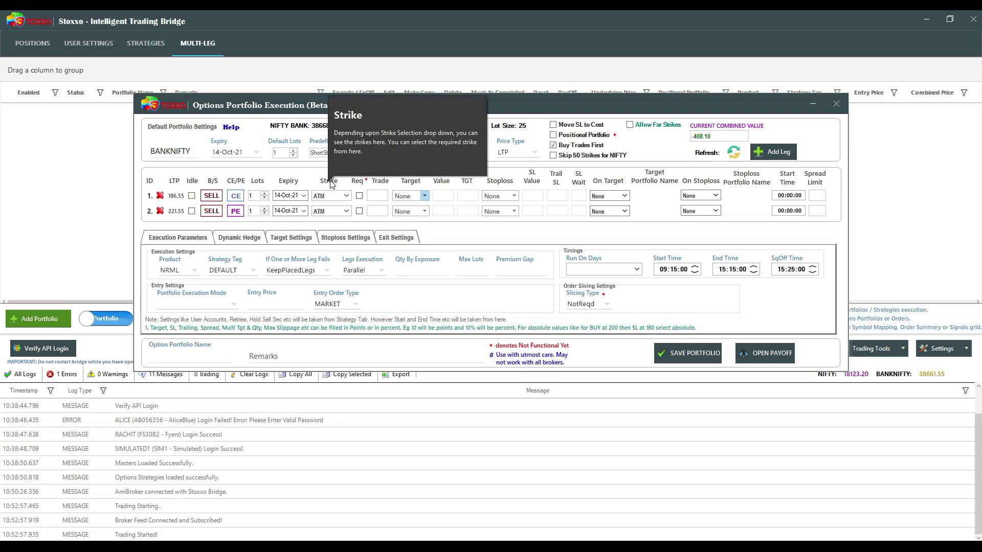
mouse_move(294, 184)
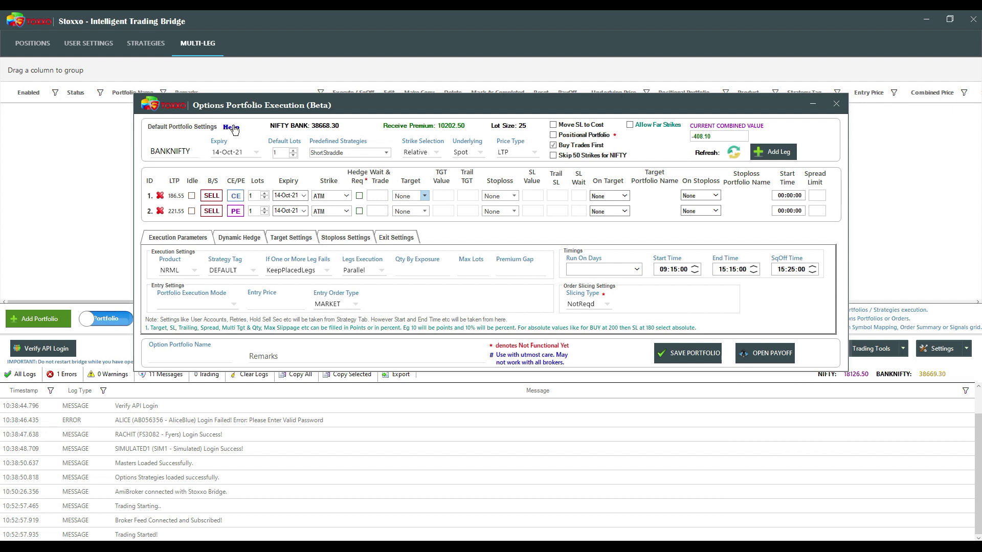
- Set the portfolio's product to MIS and have it run on all weekdays, Monday to Friday
click(194, 270)
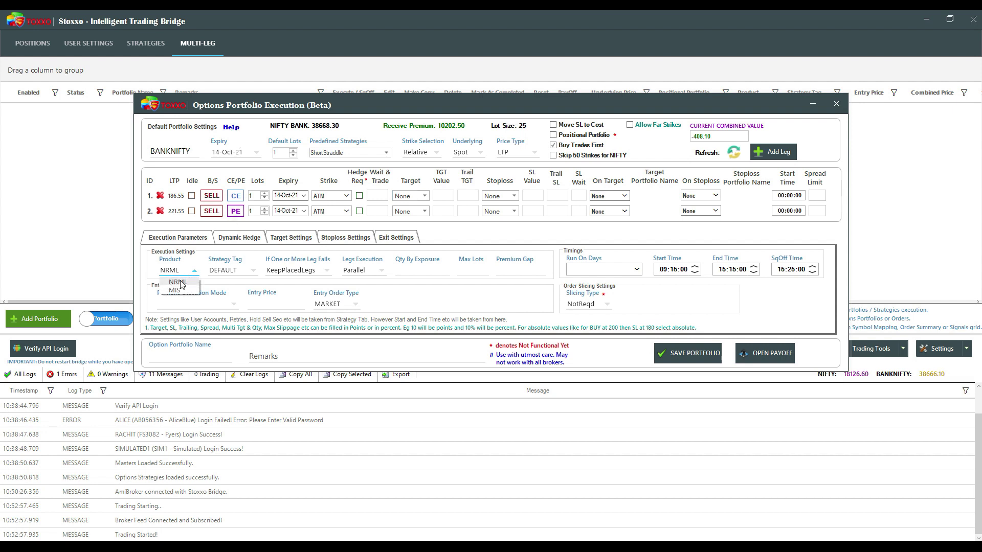
click(179, 290)
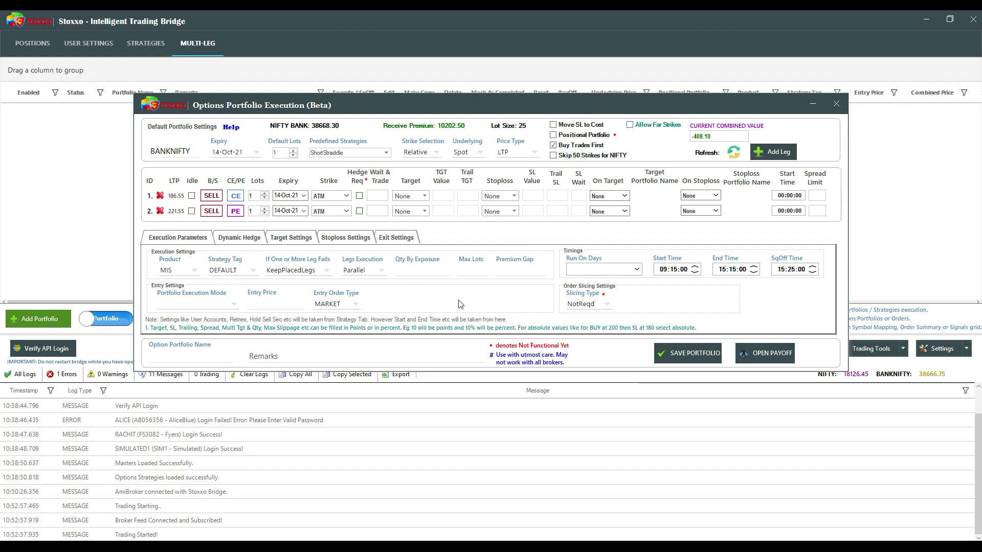
click(637, 269)
click(593, 281)
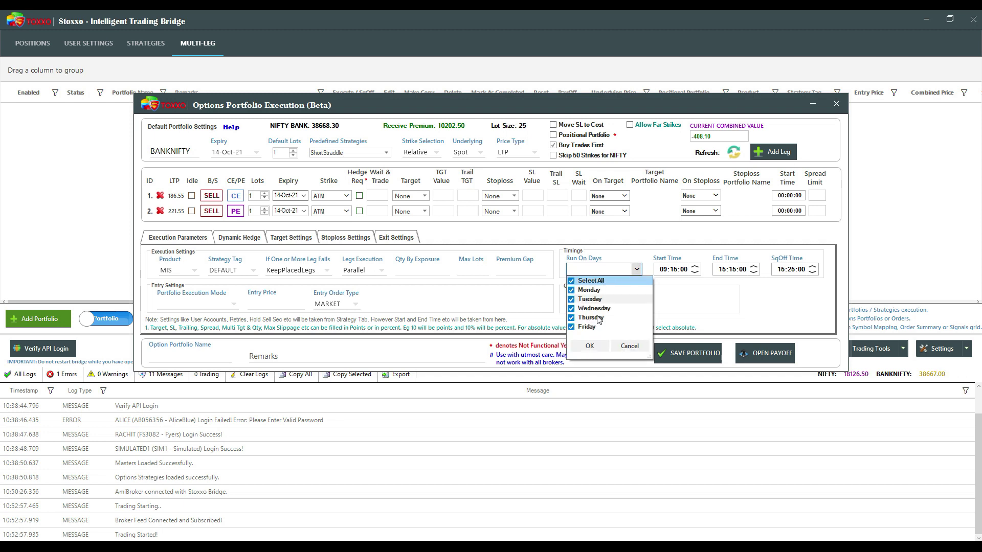
click(596, 348)
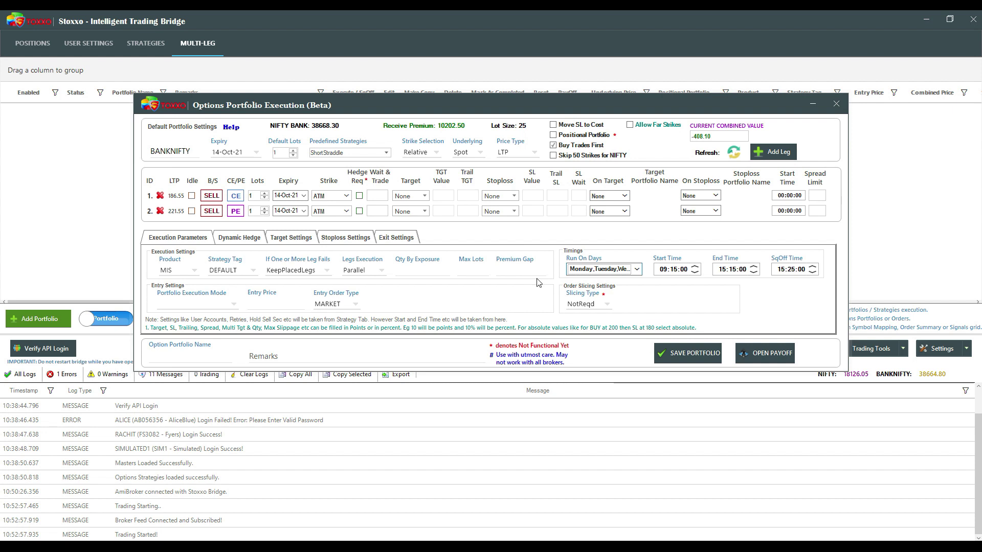
- Set the portfolio execution mode to StartTime and name the option portfolio RC1
click(191, 304)
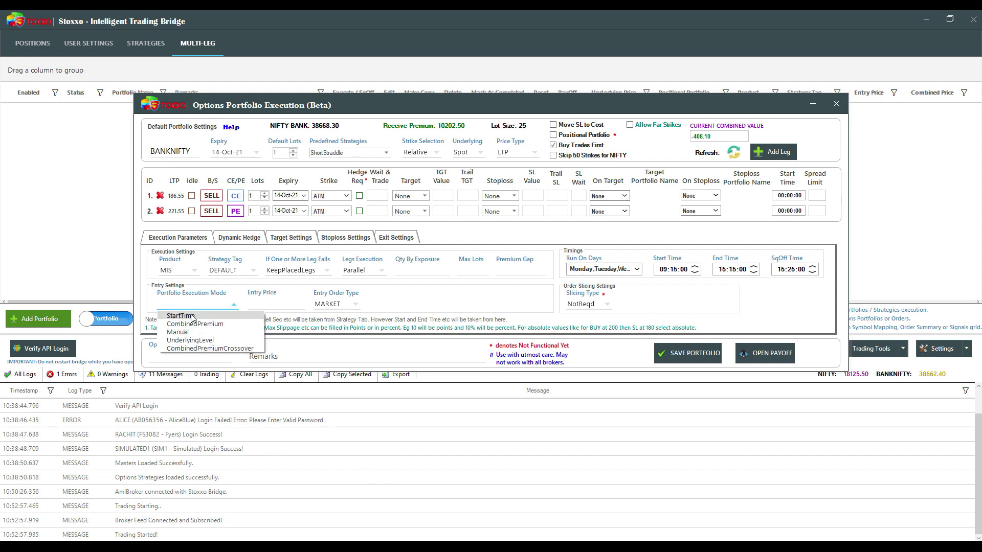
click(184, 316)
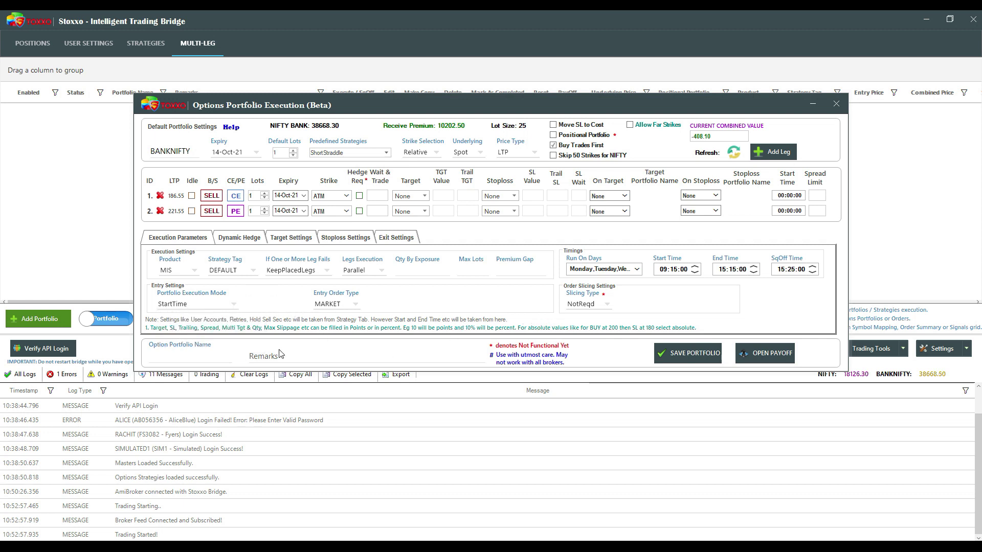
click(194, 361)
text(RC1)
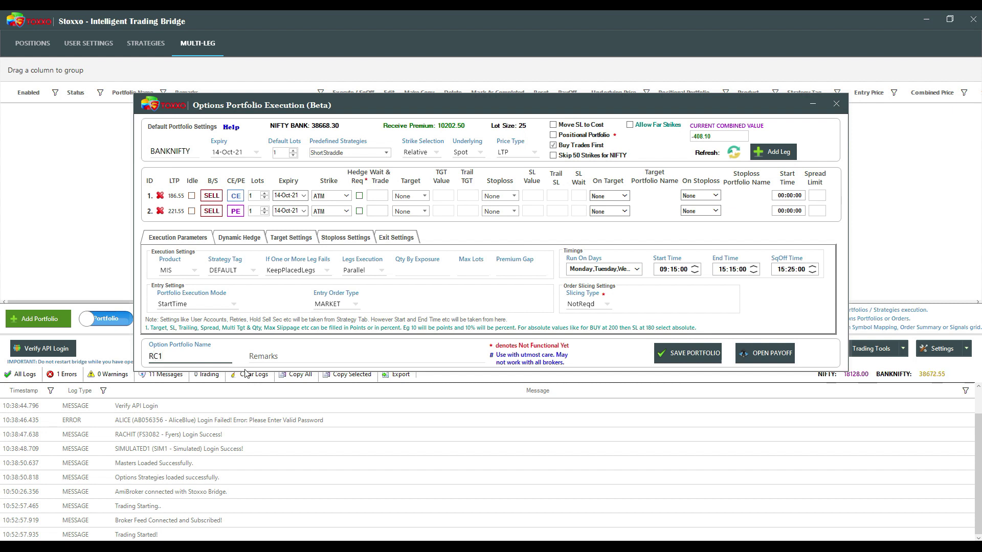
- Set the portfolio's target type to UnderlyingMovement with a movement of -30 and None as the on-target action
click(290, 237)
click(205, 265)
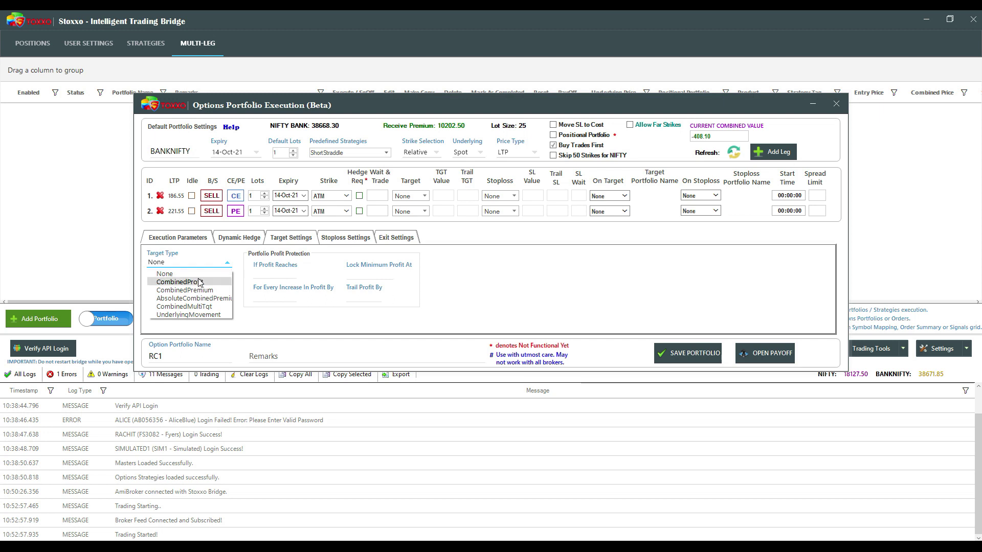
click(197, 315)
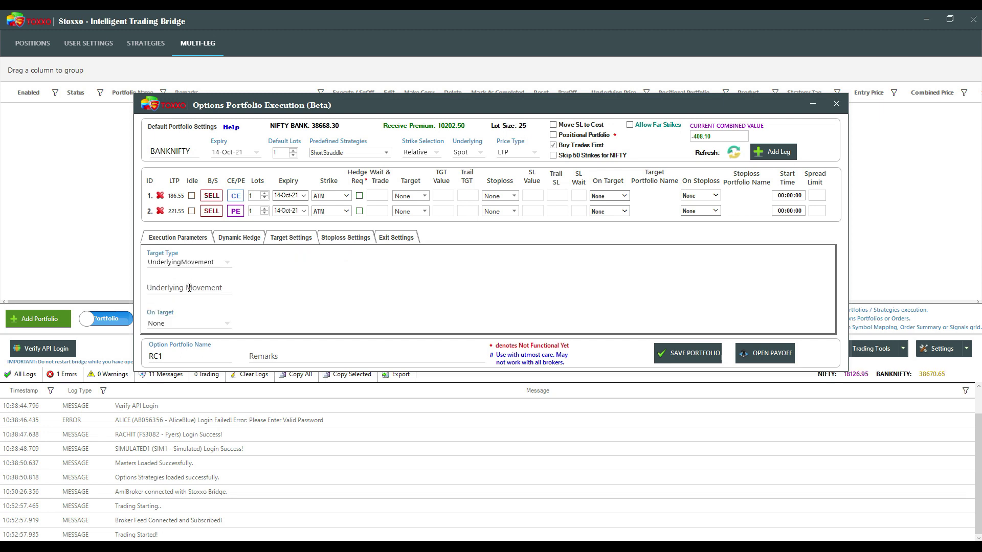
click(189, 288)
text(-30)
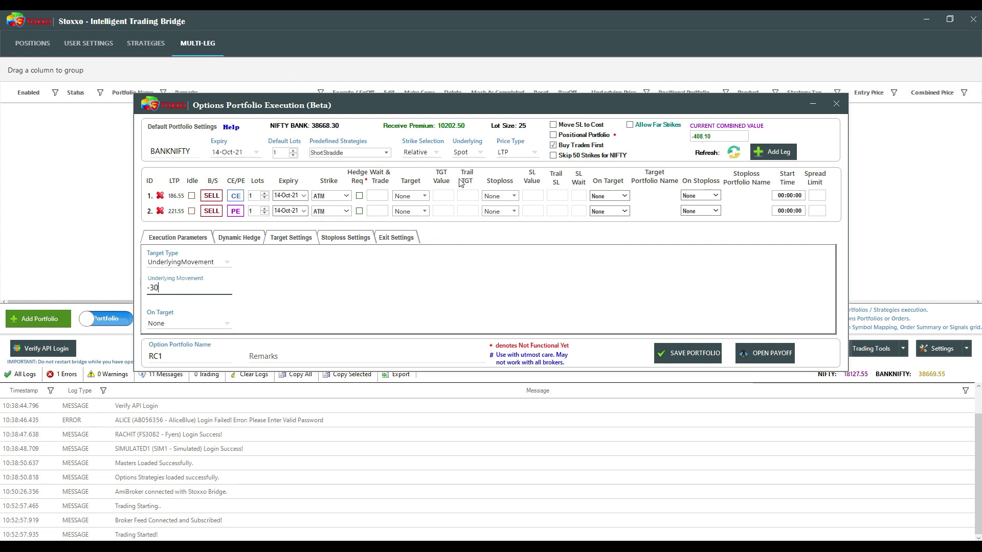
click(203, 326)
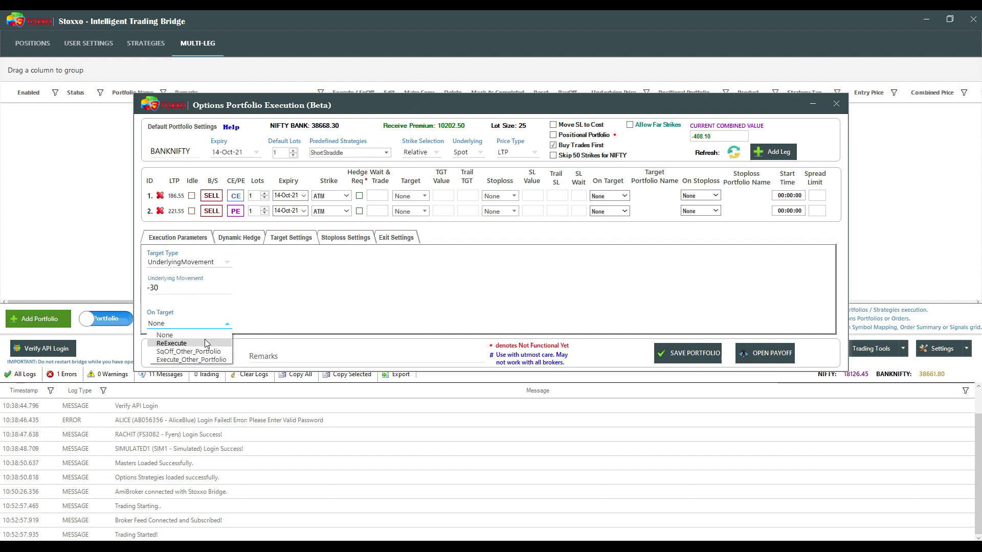
click(164, 336)
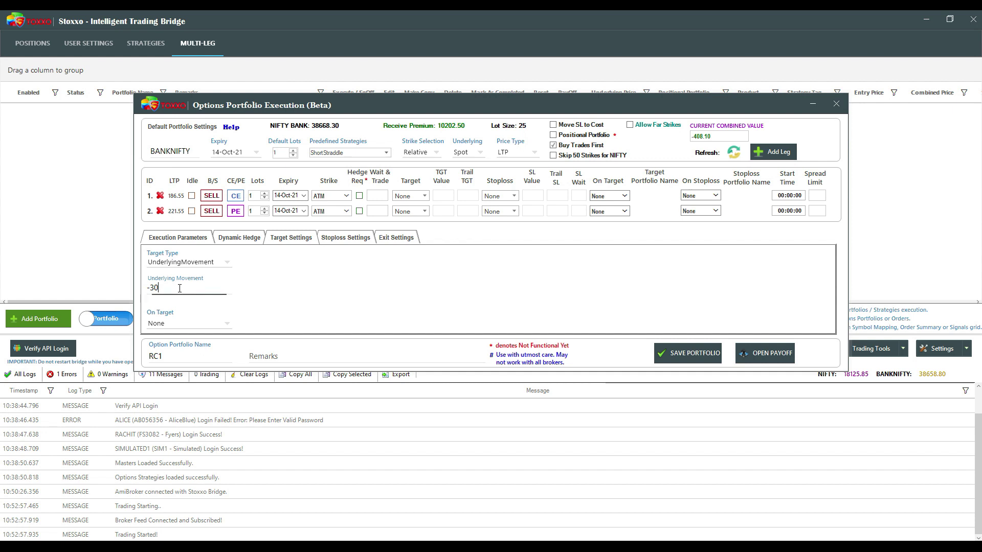
- Change the target's underlying movement to -20 and set the on-target action to ReExecute
click(178, 288)
key(BackSpace)
key(BackSpace)
text(20)
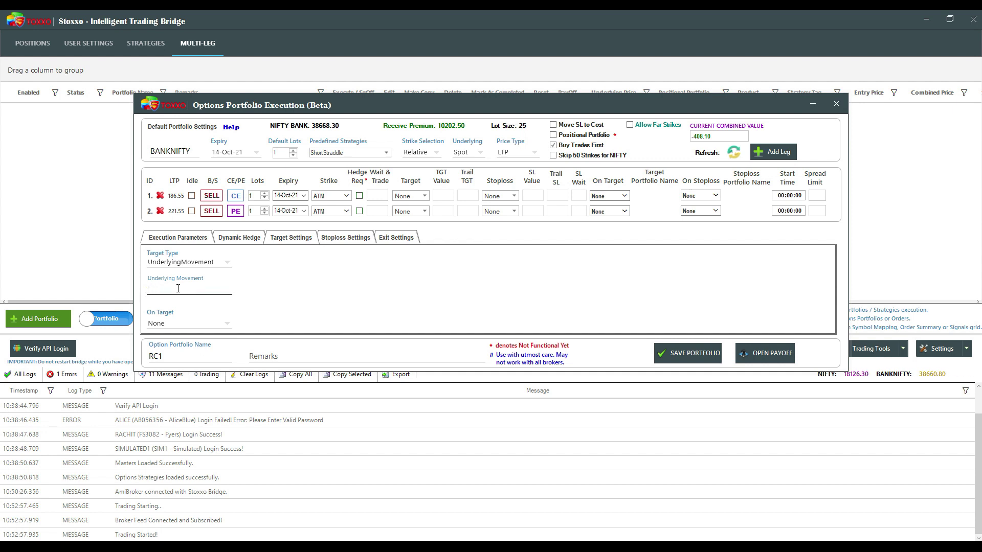
click(194, 325)
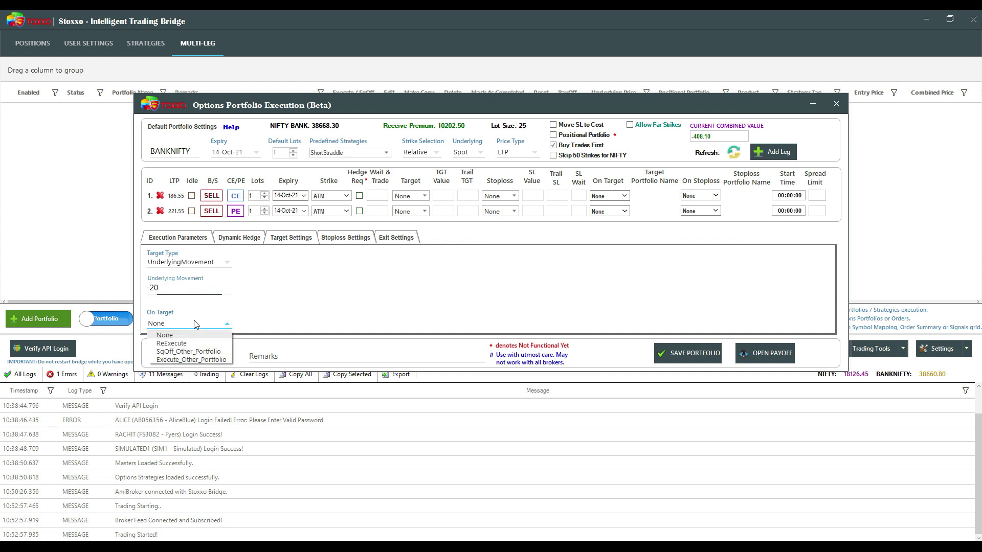
click(191, 344)
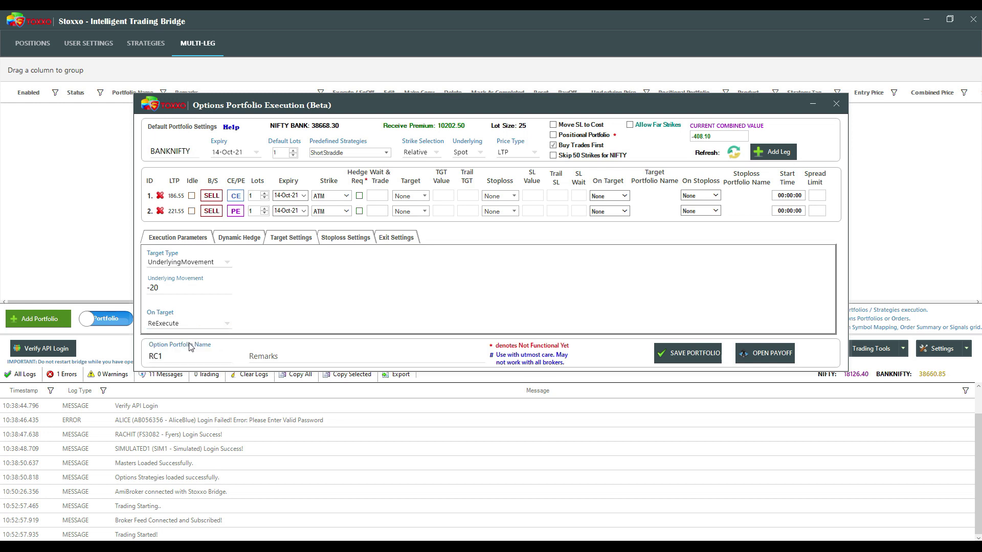
- Set the portfolio's stoploss type to UnderlyingMovement with a movement of 20
click(328, 240)
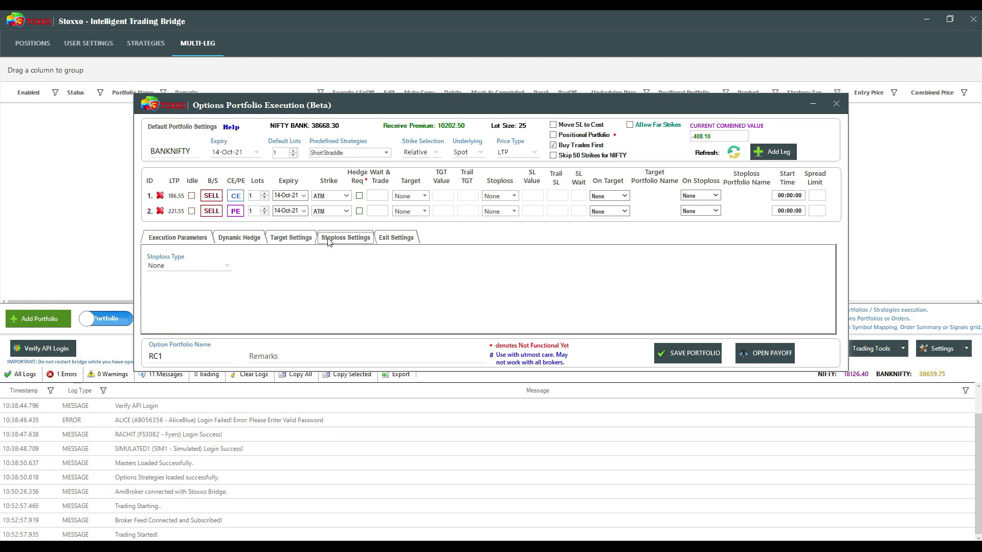
click(201, 266)
click(189, 310)
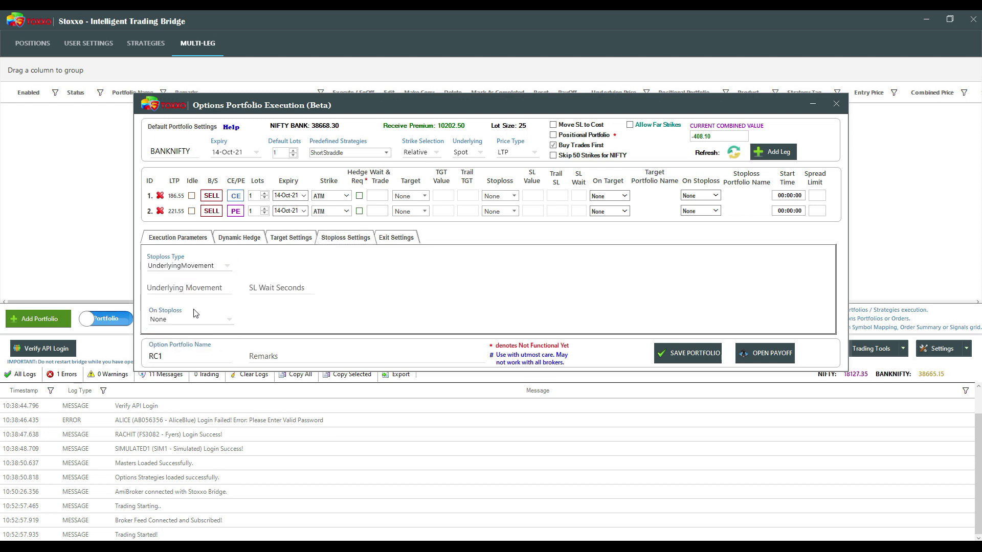
click(183, 289)
text(20)
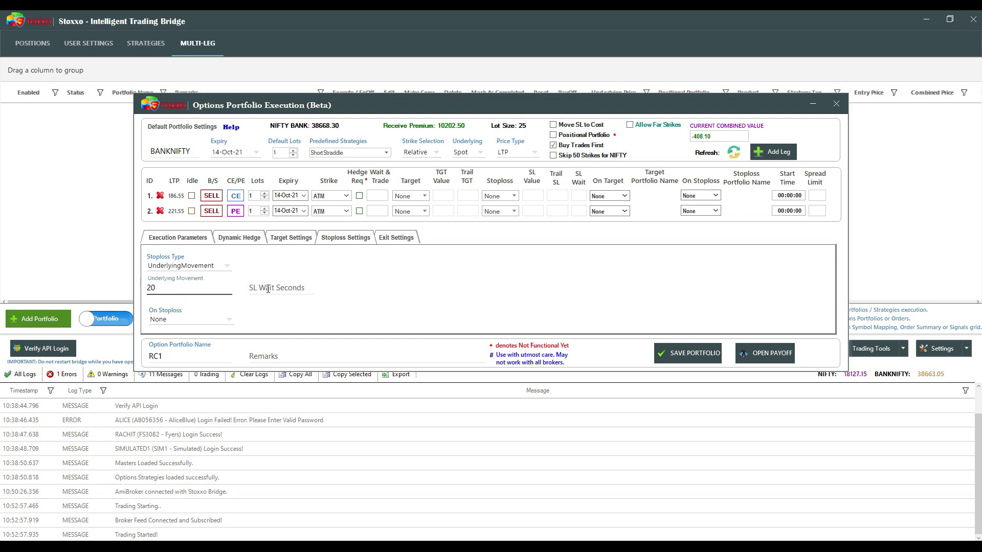
click(269, 290)
text(5)
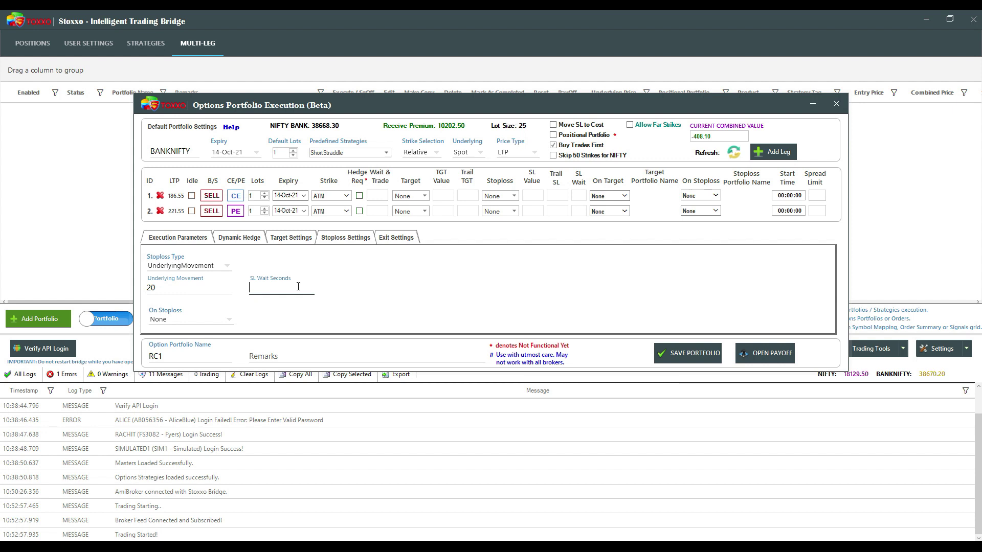
text(5)
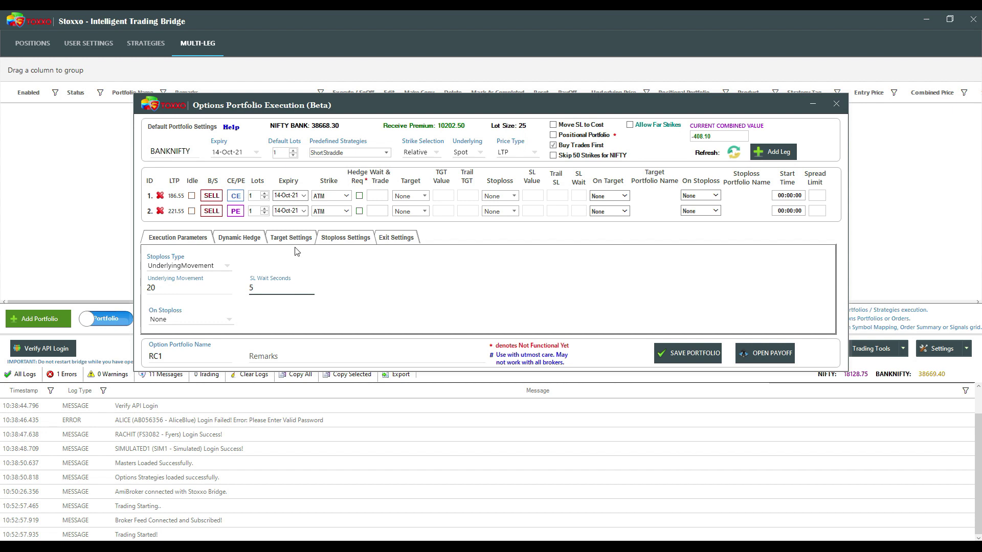
double_click(278, 291)
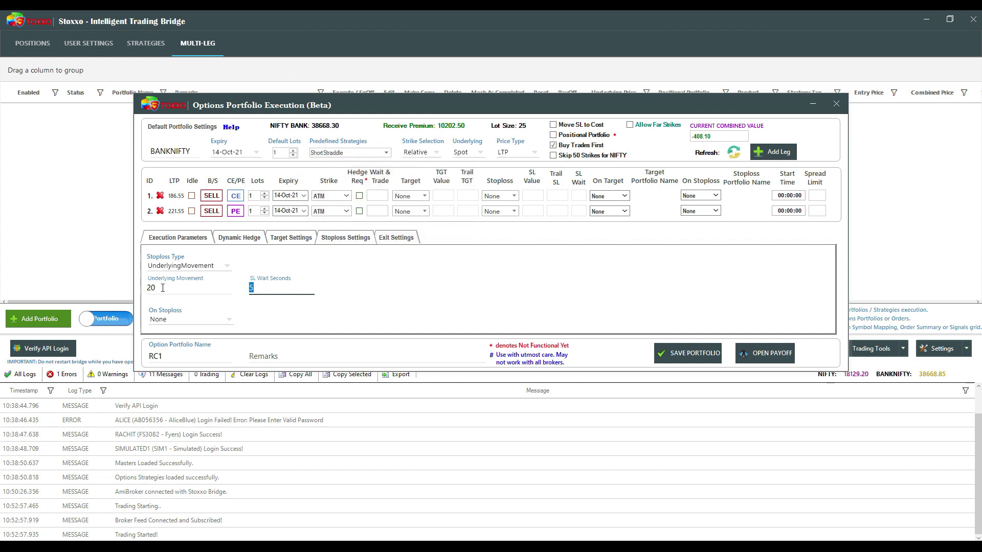
key(BackSpace)
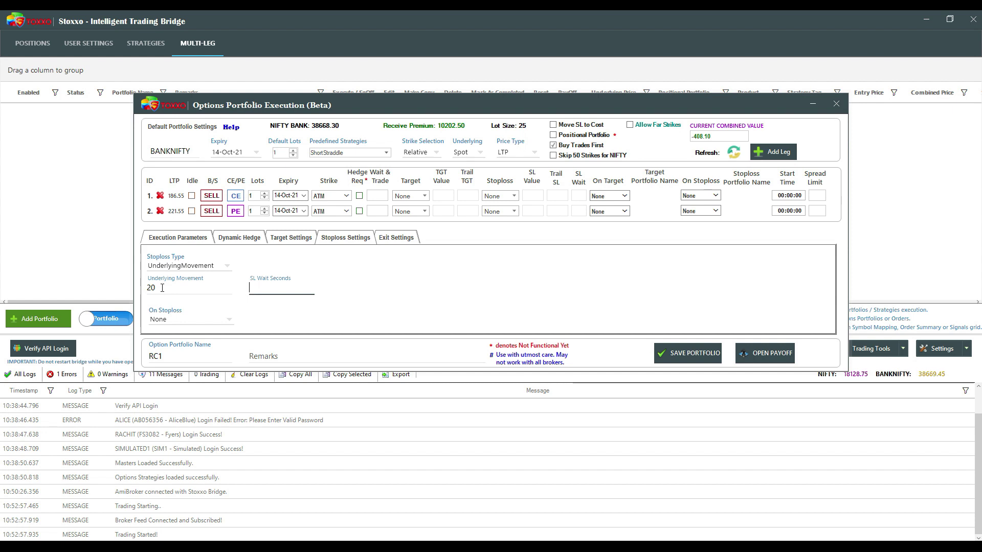
- Set the on-stoploss action to ReExecute, enter the remarks "straddle rentery 20 poinrts" and save the portfolio
click(199, 325)
click(195, 338)
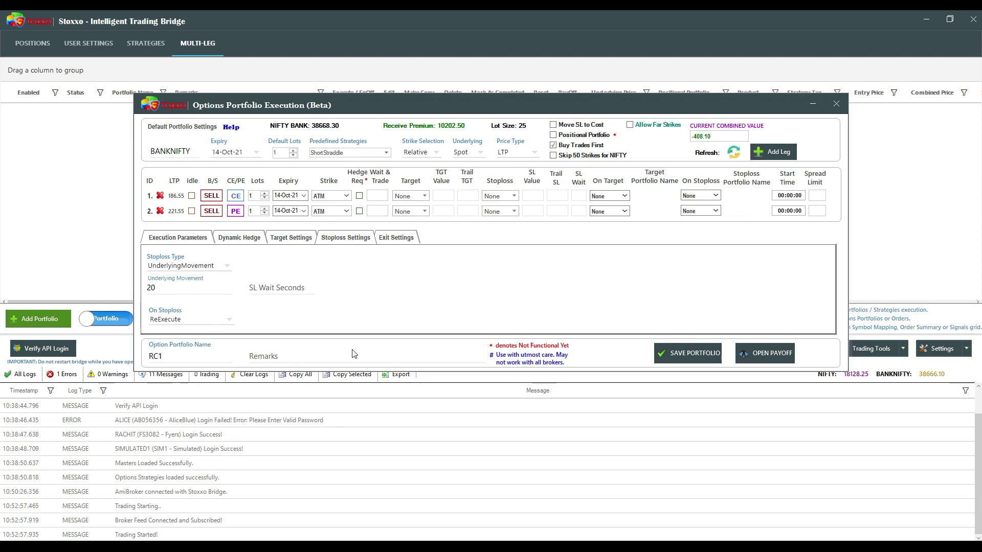
click(333, 364)
text(straddle )
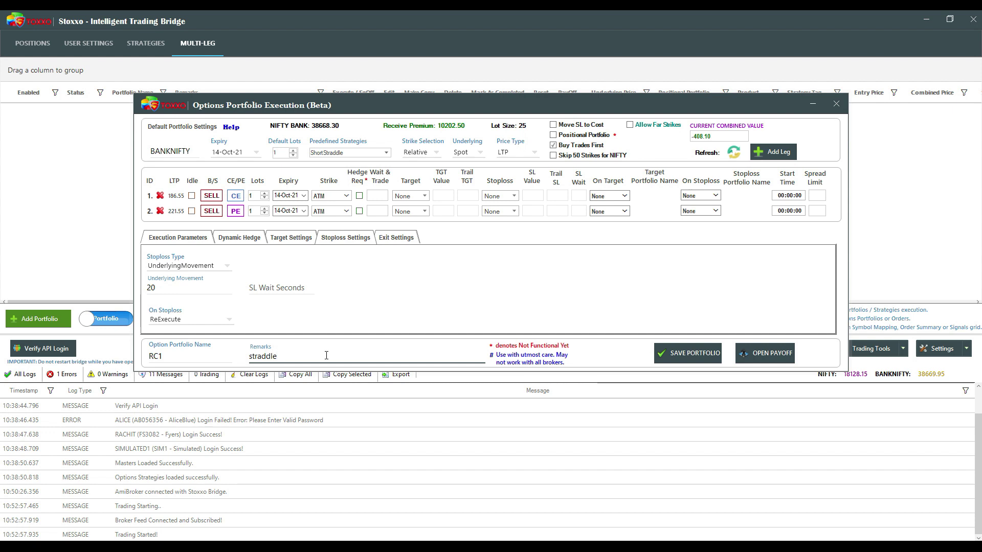
text(rentery 20 points)
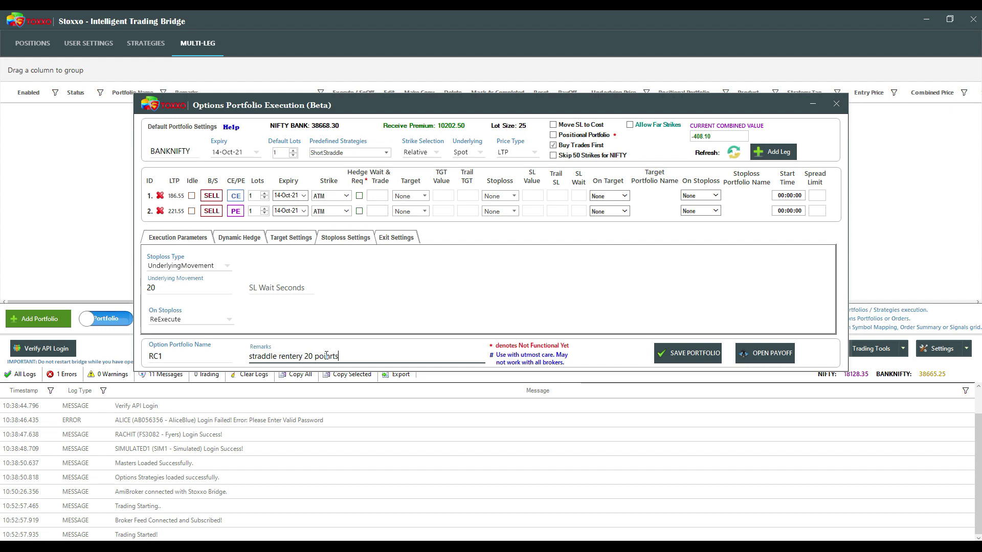
key(Return)
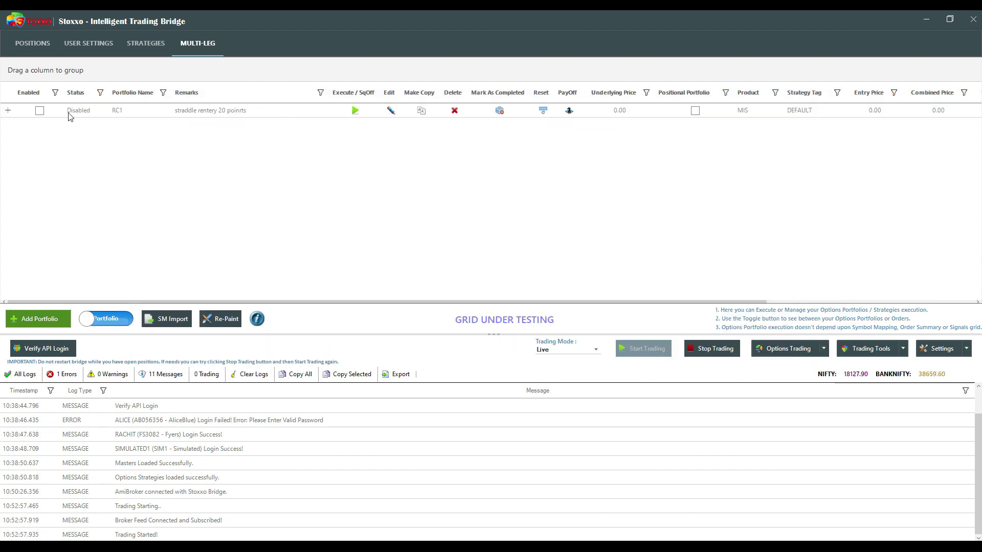
- Enable portfolio RC1 and expand its leg and user execution details
click(39, 111)
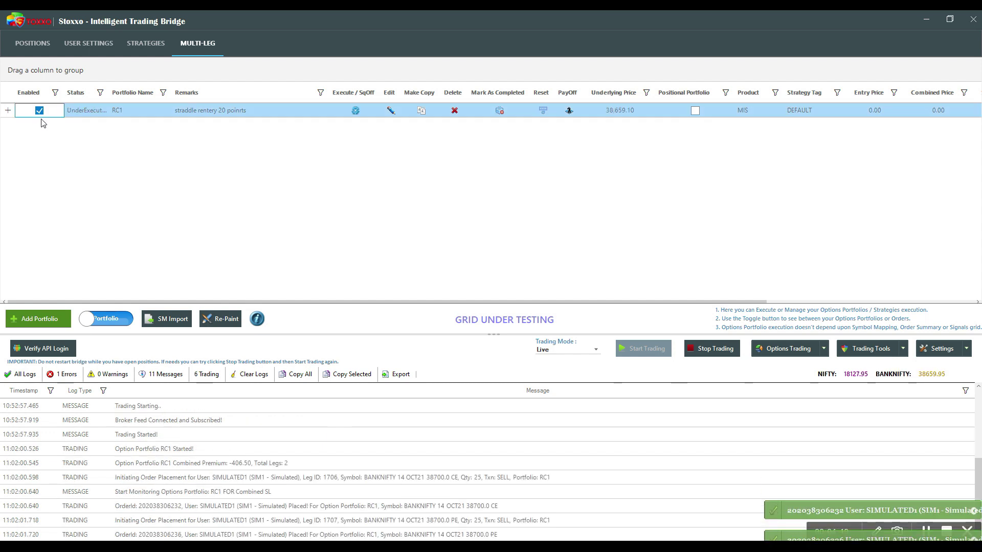
click(8, 110)
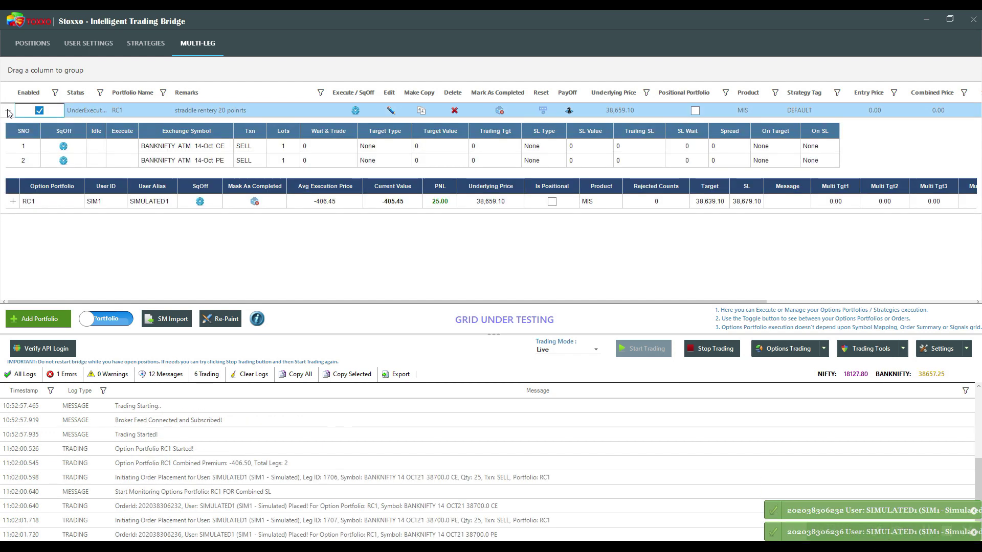
click(13, 202)
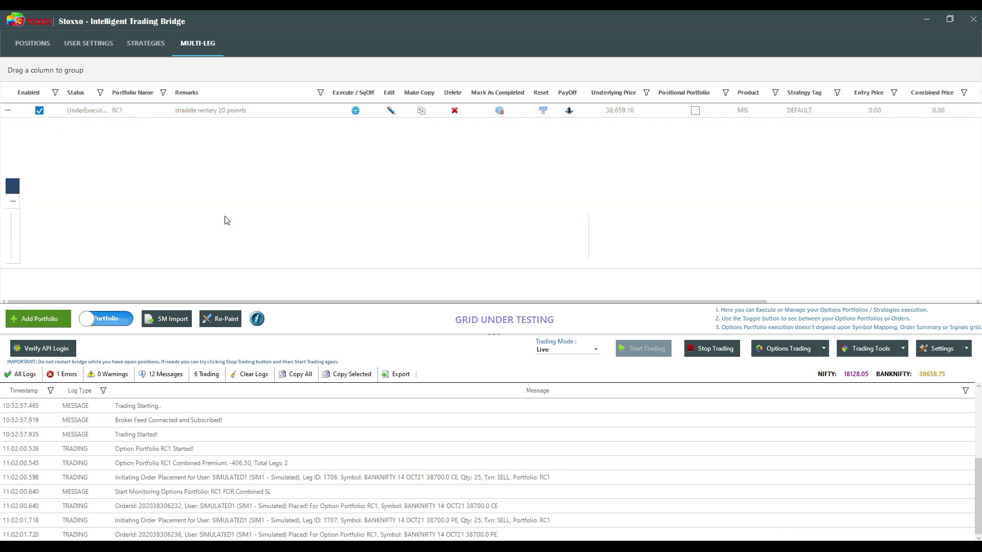
- Re-paint the options portfolio grid, then examine RC1's execution details down to its individual legs
click(220, 319)
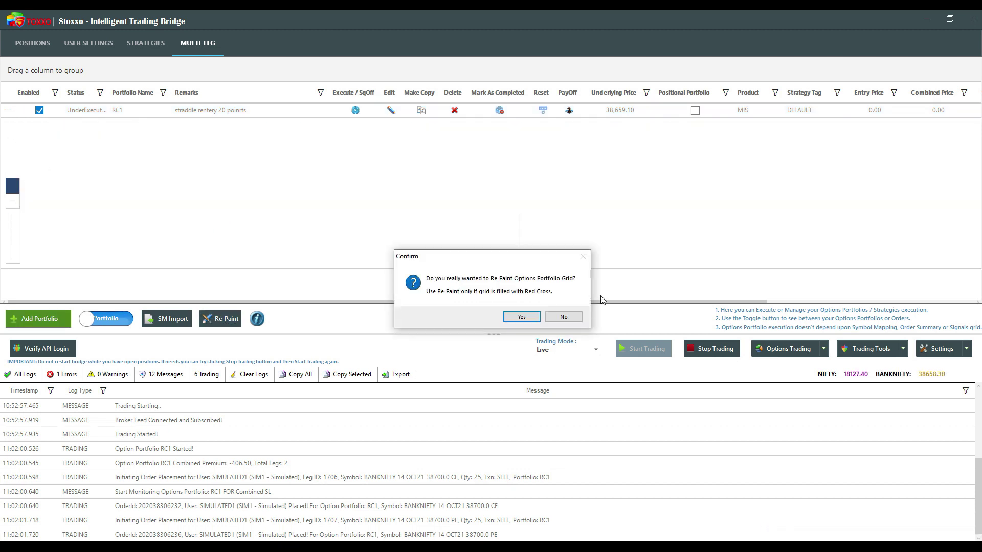
click(512, 318)
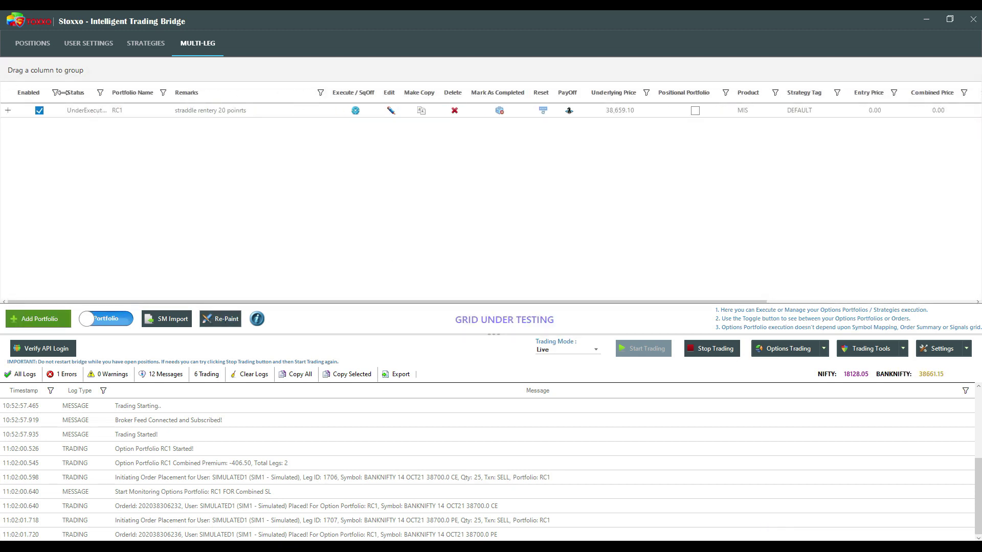
click(8, 110)
click(13, 202)
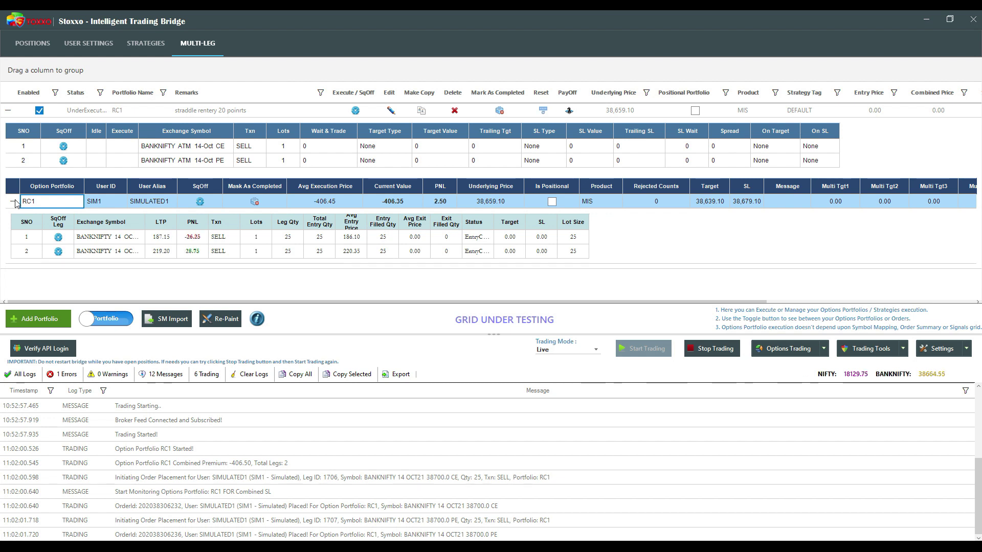
click(14, 202)
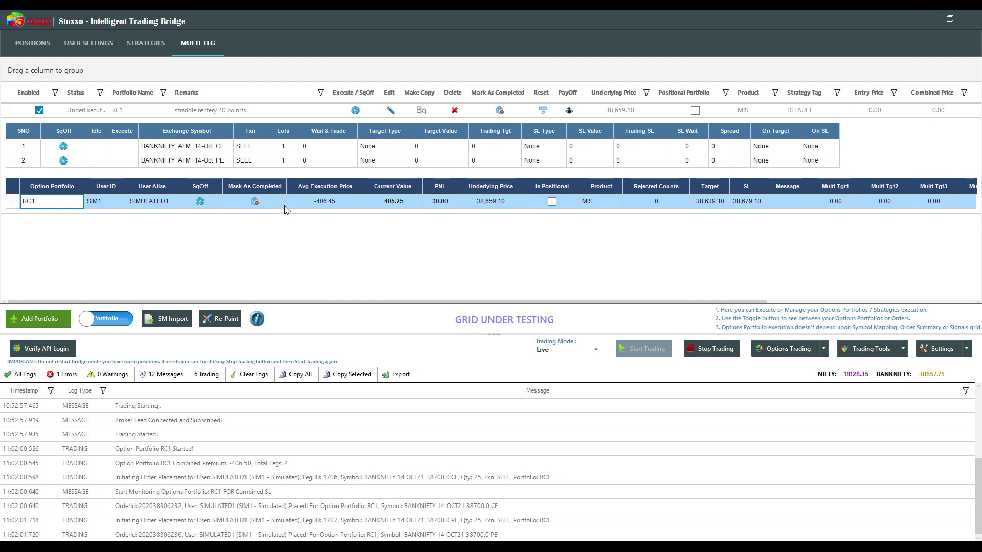
click(9, 112)
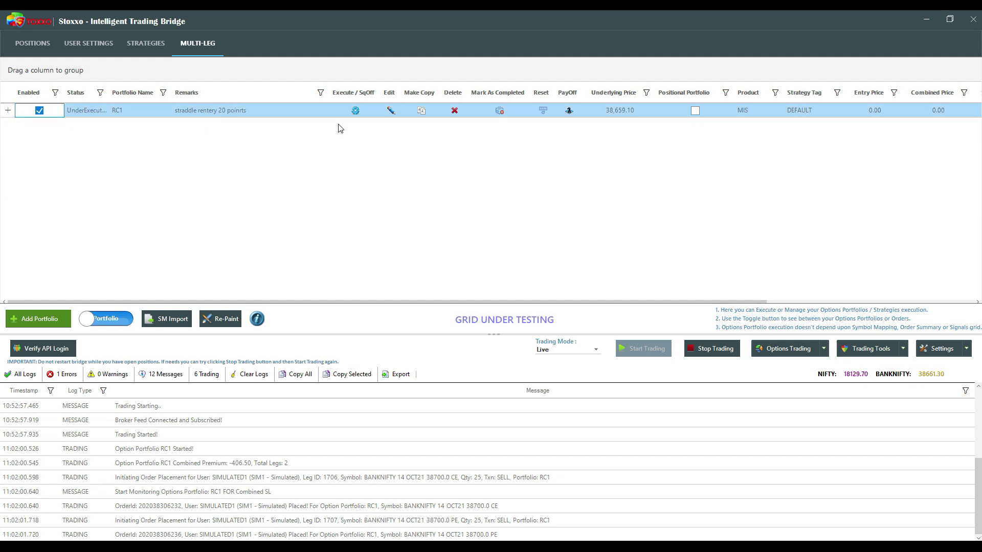
- Edit RC1's target underlying movement, set its stoploss underlying movement to 10 and save the portfolio
click(391, 110)
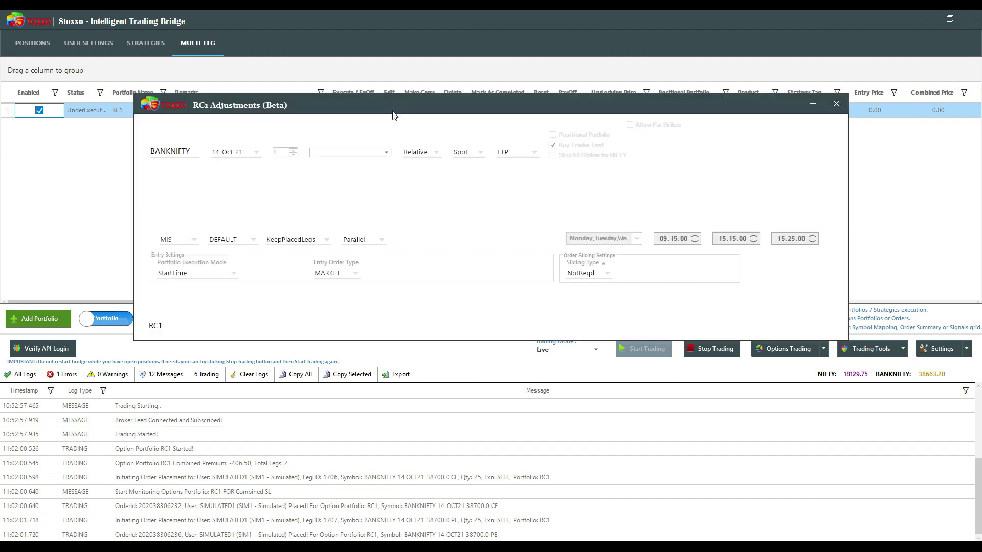
click(297, 237)
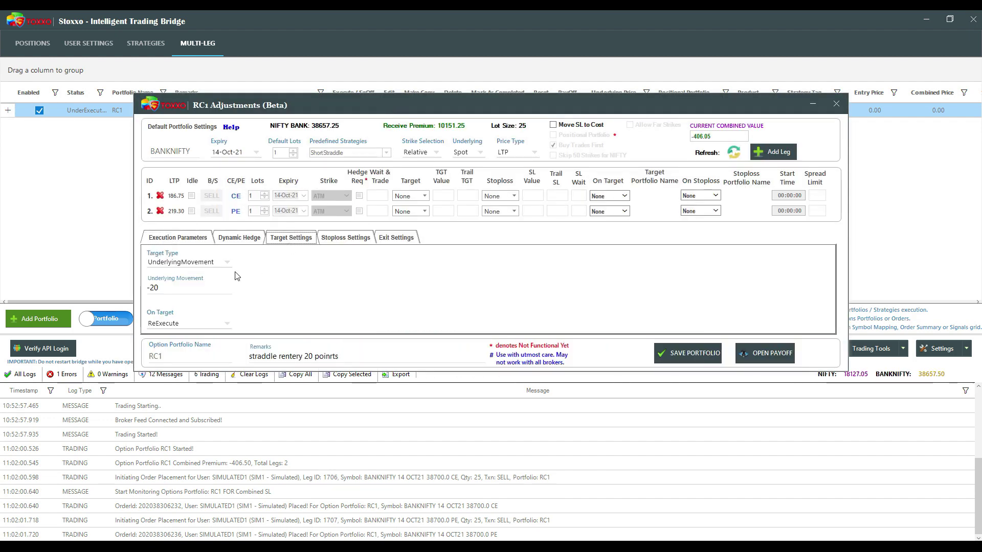
click(189, 288)
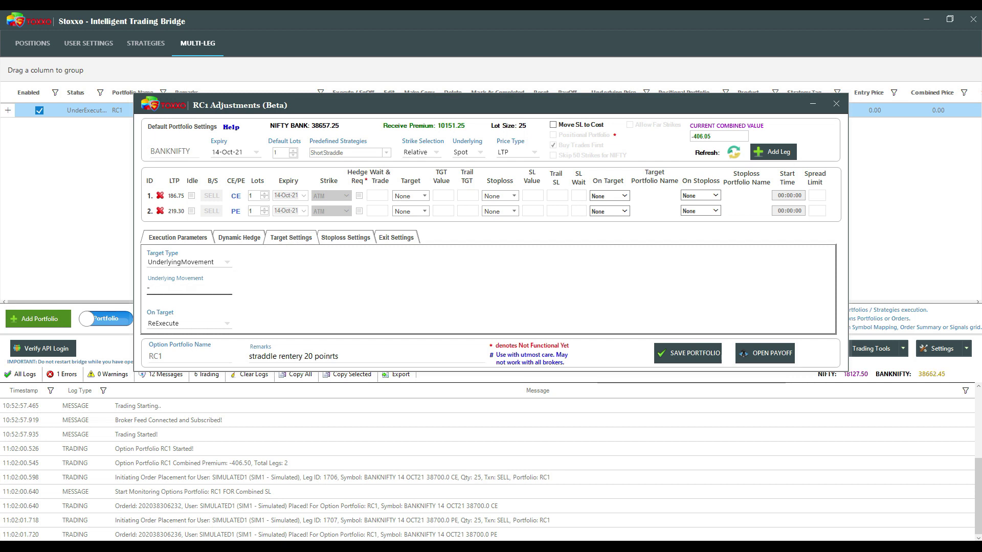
click(192, 289)
text(10)
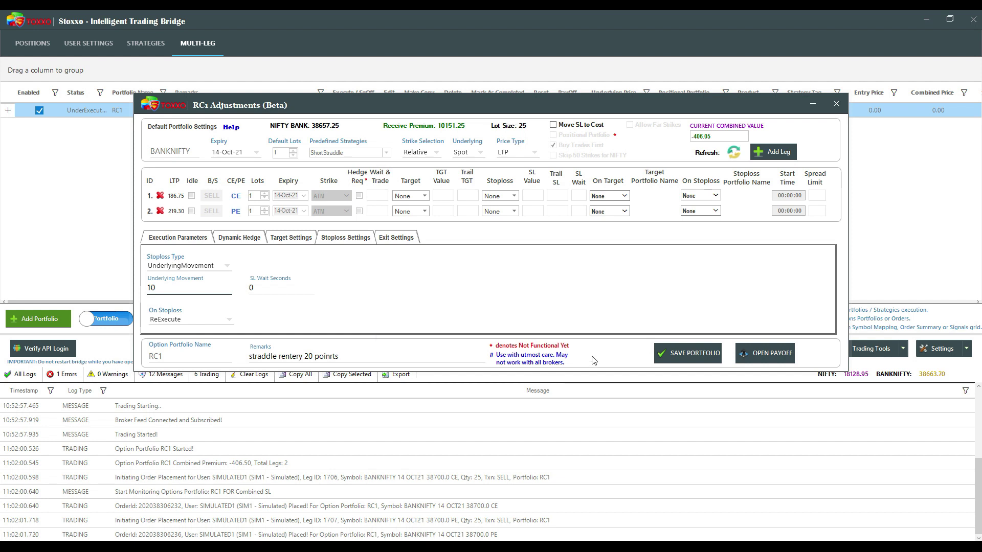
click(691, 351)
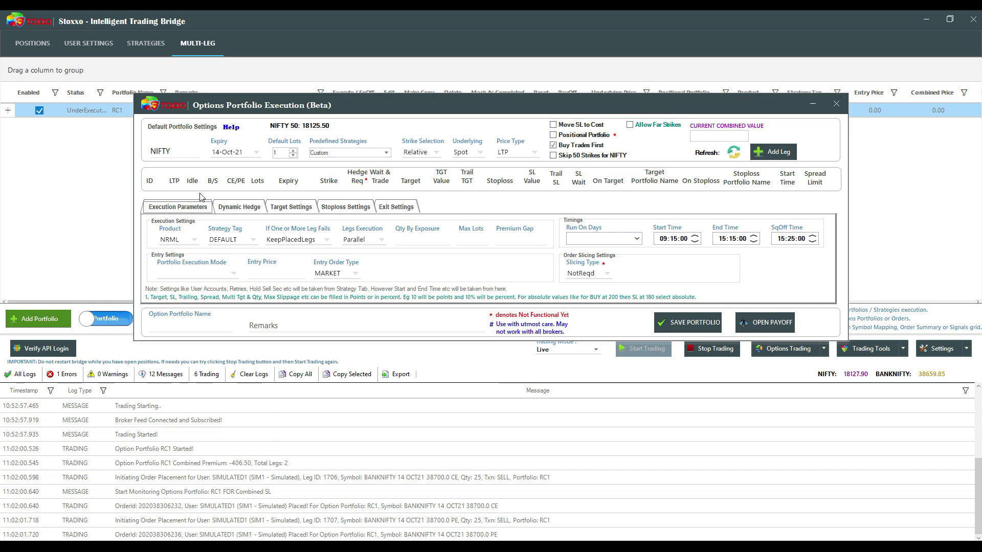
- Set up a new NIFTY portfolio with the ShortStraddle strategy, product MIS and StartTime as the portfolio execution mode
click(387, 153)
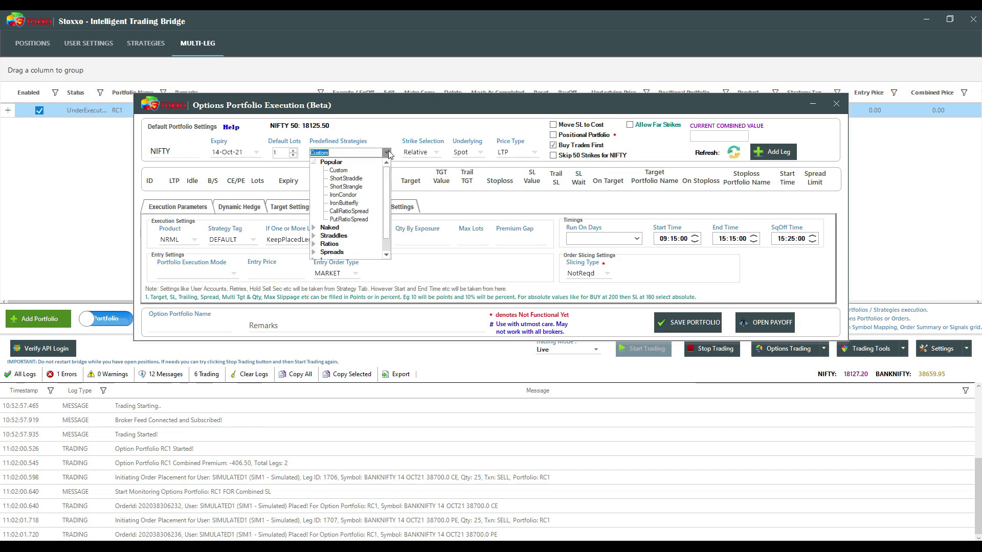
click(346, 179)
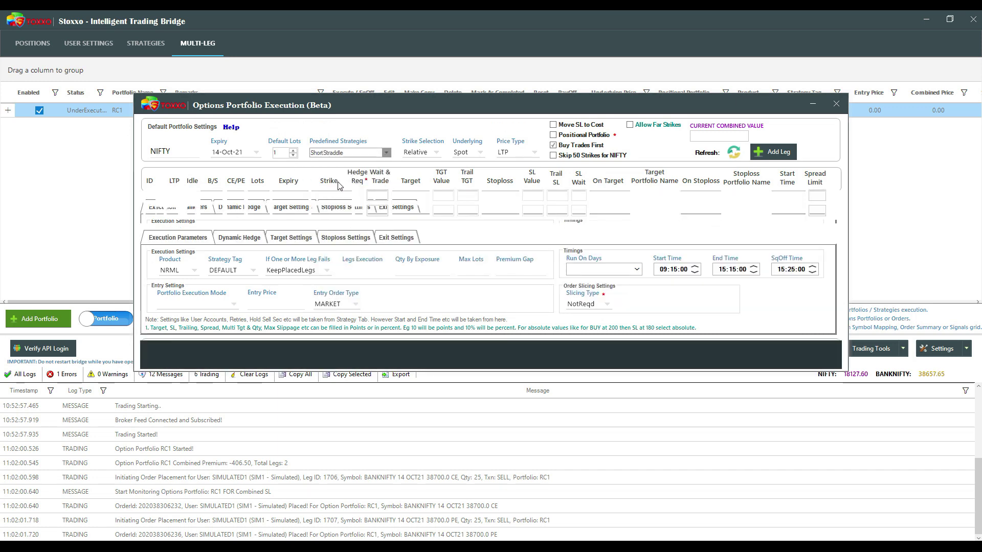
click(175, 274)
click(171, 289)
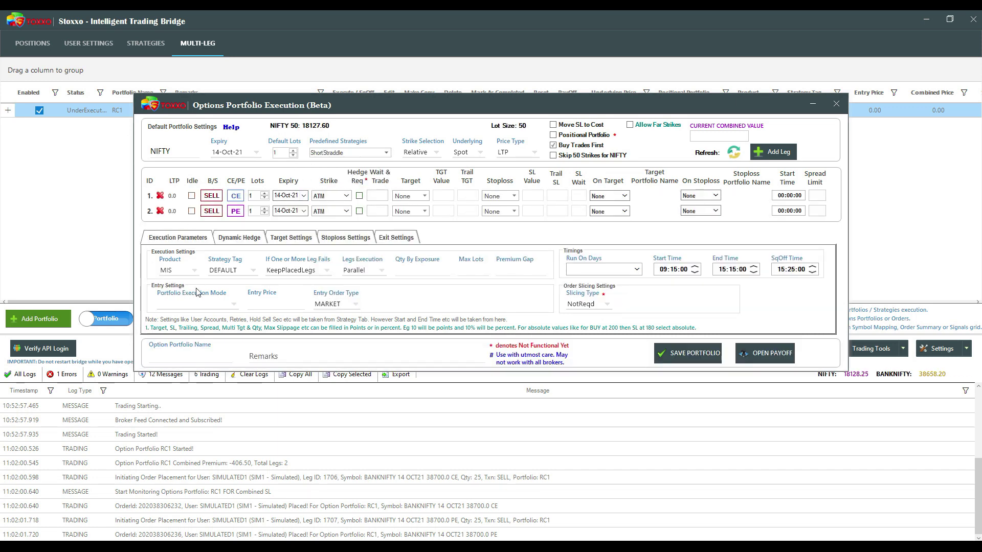
click(171, 305)
click(187, 318)
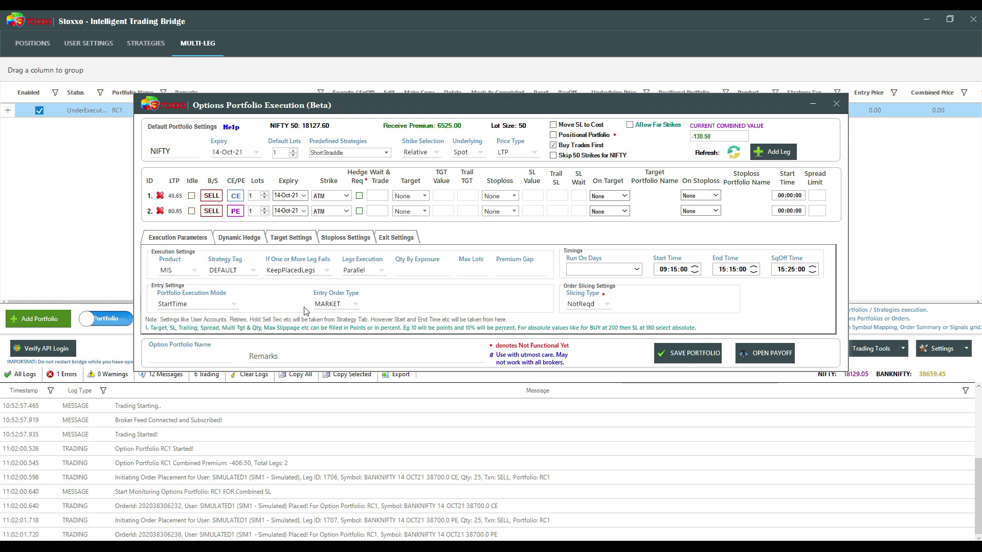
- Select all run days for the NIFTY portfolio and name it RC2
click(638, 268)
click(578, 281)
click(104, 125)
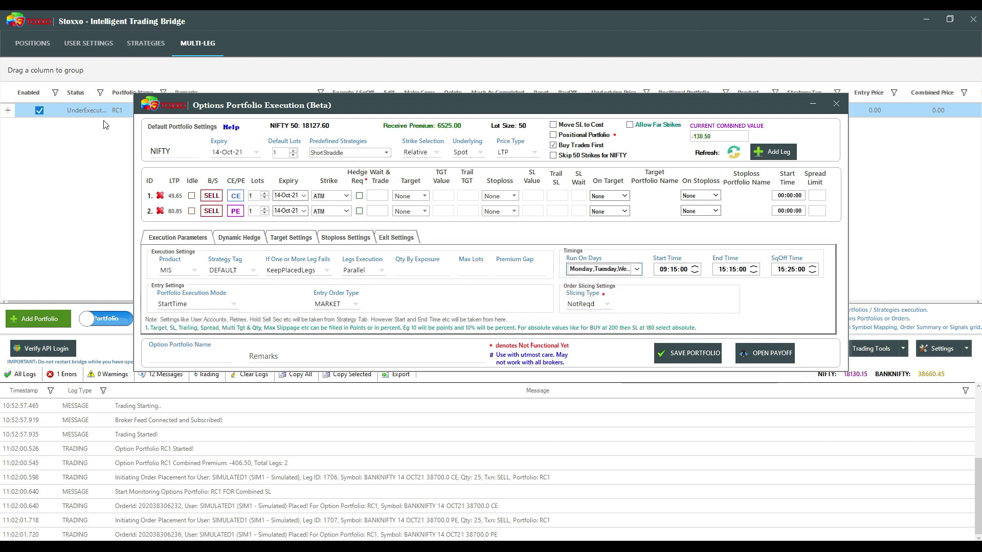
click(173, 353)
text(RC2)
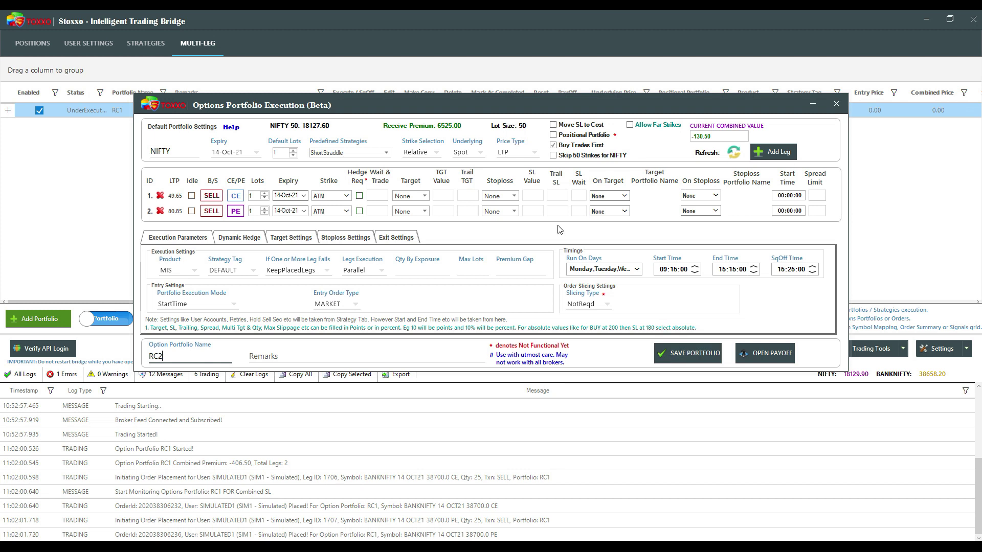
- Set RC2's target type to CombinedProfit with a combined profit of 50 and ReExecute as the on-target action
click(283, 240)
click(190, 262)
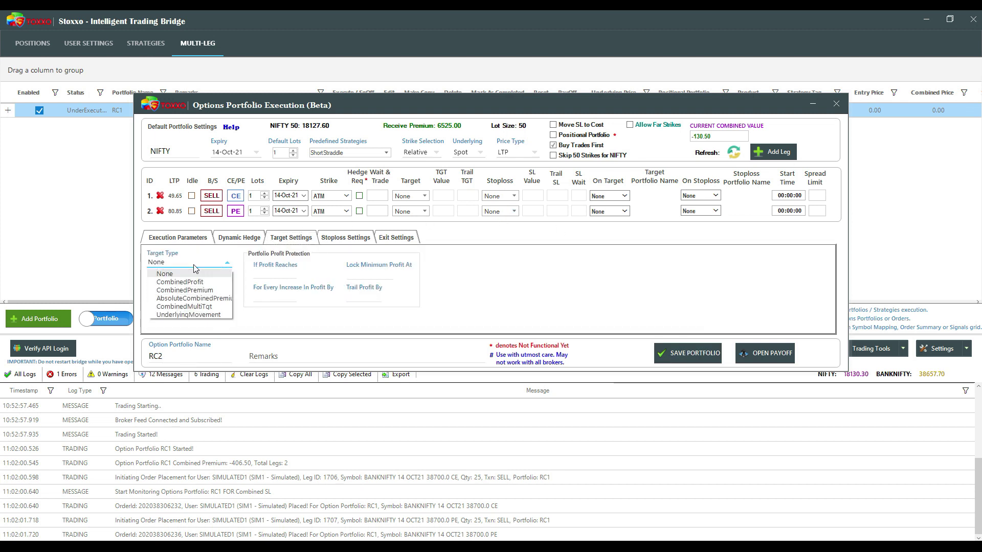
click(178, 281)
click(178, 285)
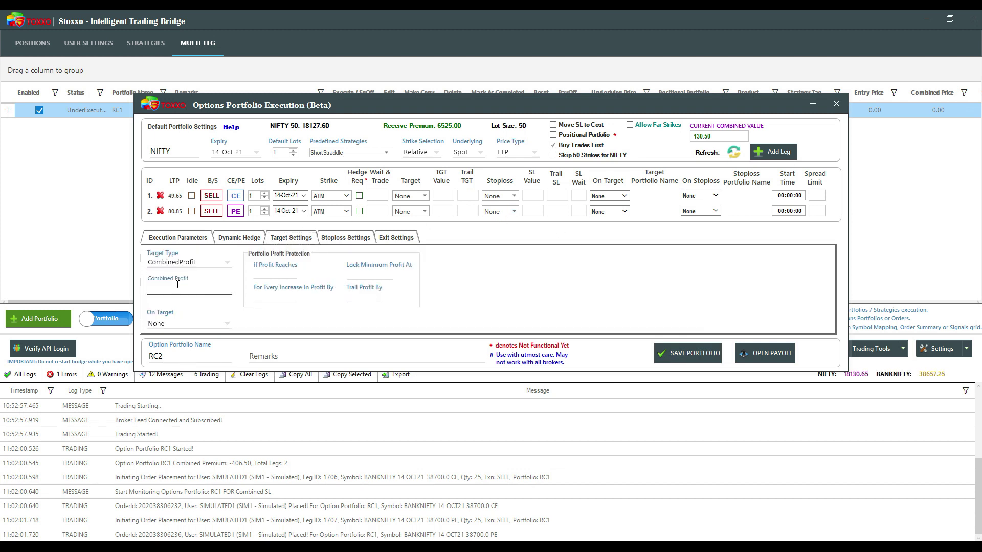
click(205, 324)
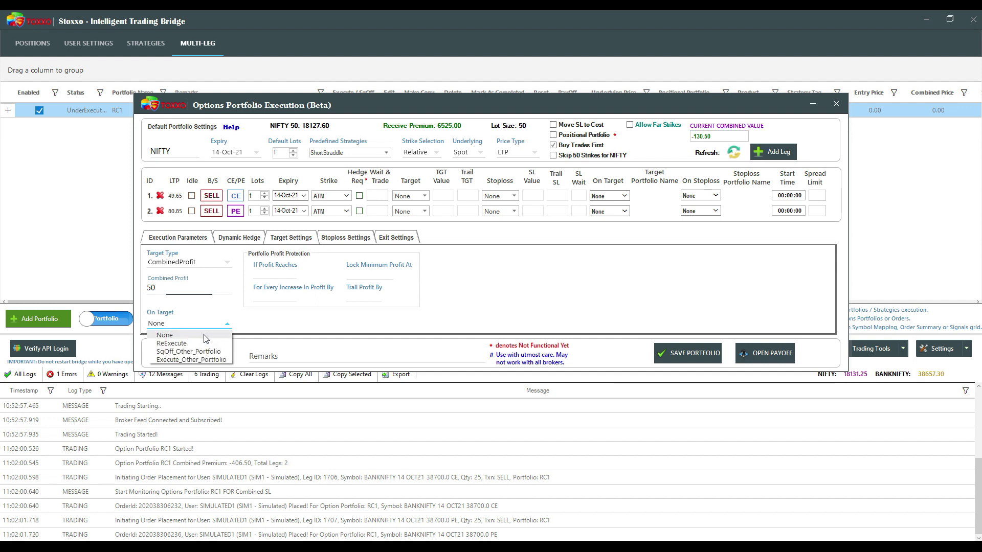
click(197, 344)
- Set RC2's stoploss type to CombinedLoss with a combined loss of 50 and ReExecute as the on-stoploss action
click(337, 237)
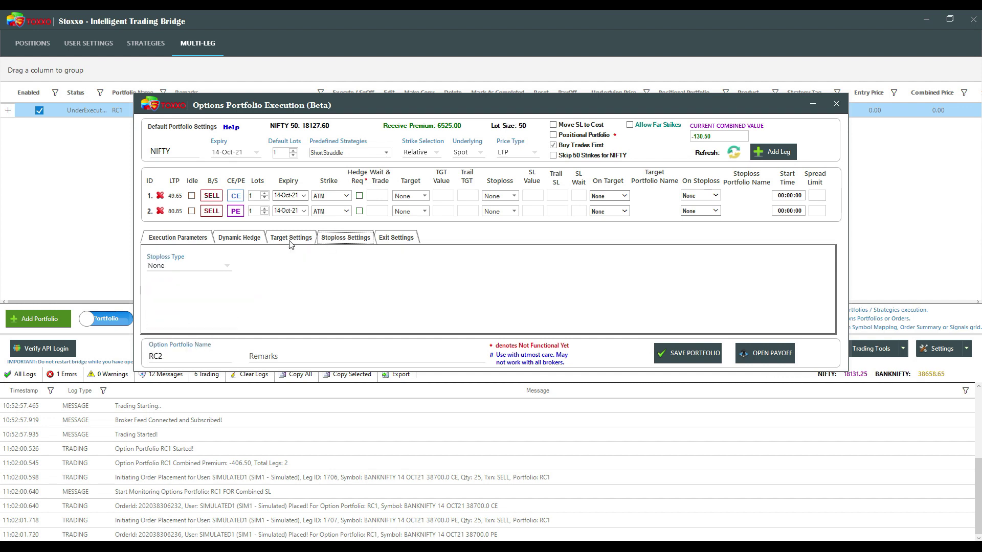
click(186, 265)
click(188, 285)
click(188, 285)
text(50)
click(195, 319)
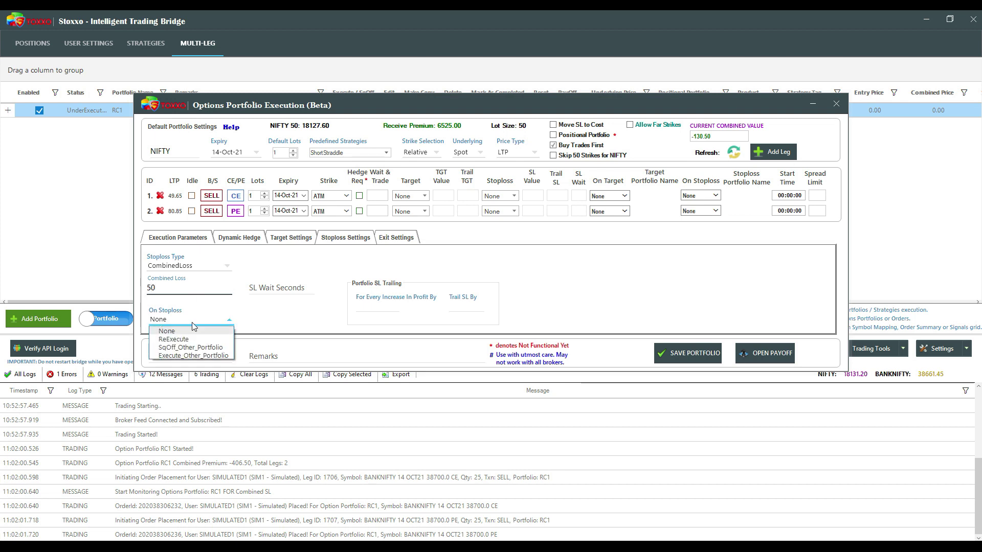
click(183, 345)
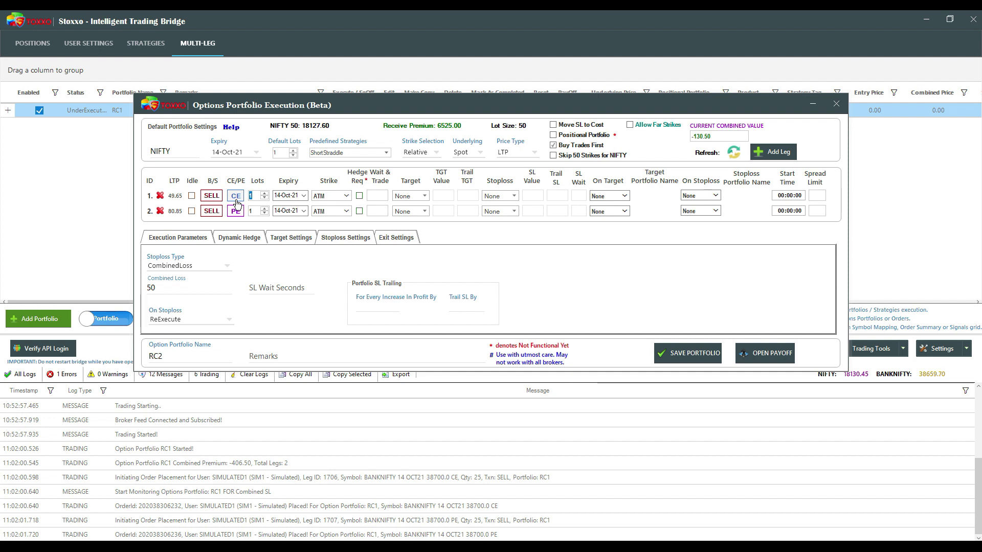
- Set the lots of both the CE and PE legs to 2, then save portfolio RC2 and close its dialog
text(2)
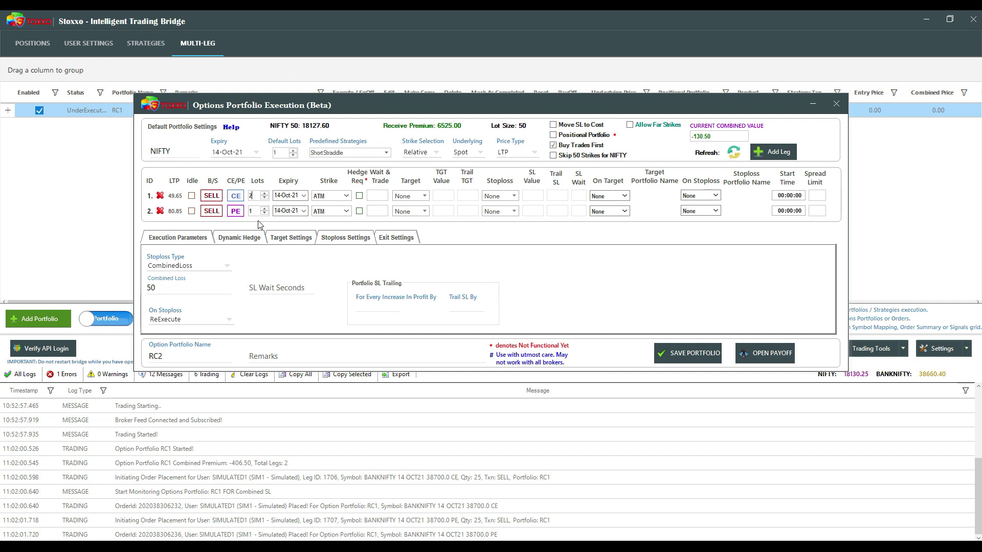
click(255, 212)
click(698, 350)
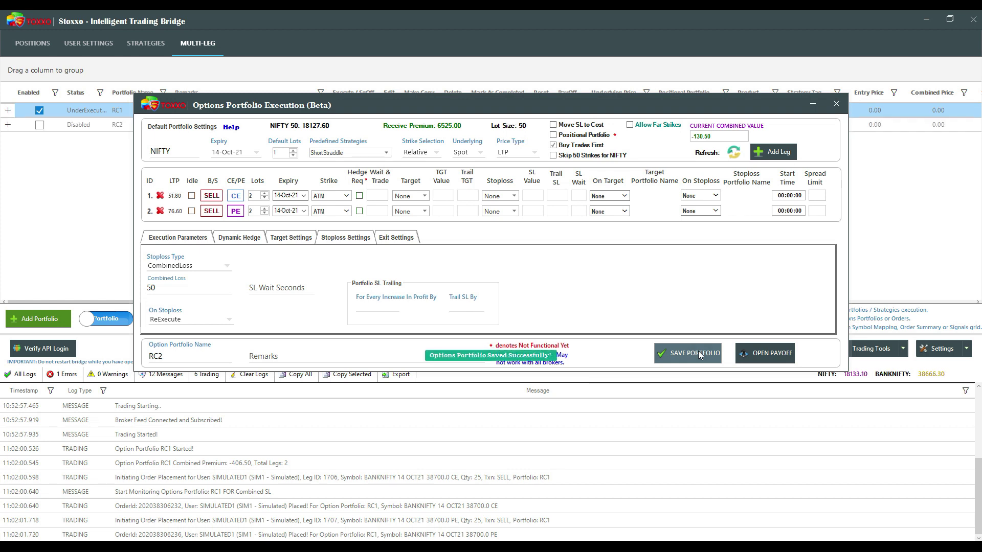
click(836, 104)
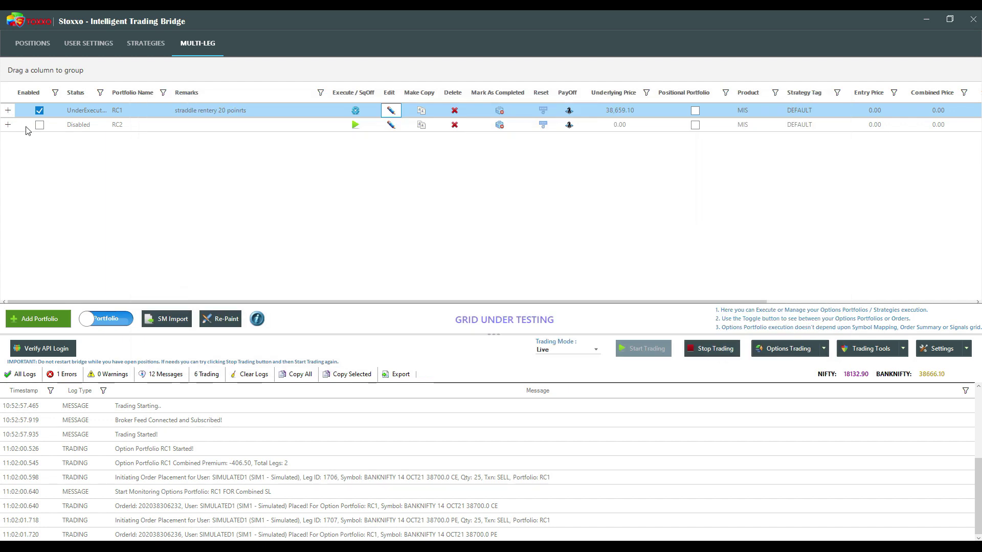
- Enable portfolio RC2 for execution and check the re-executed entries RC1_REX1, RC2_REX1 and RC2_REX3 in the portfolio list
click(39, 125)
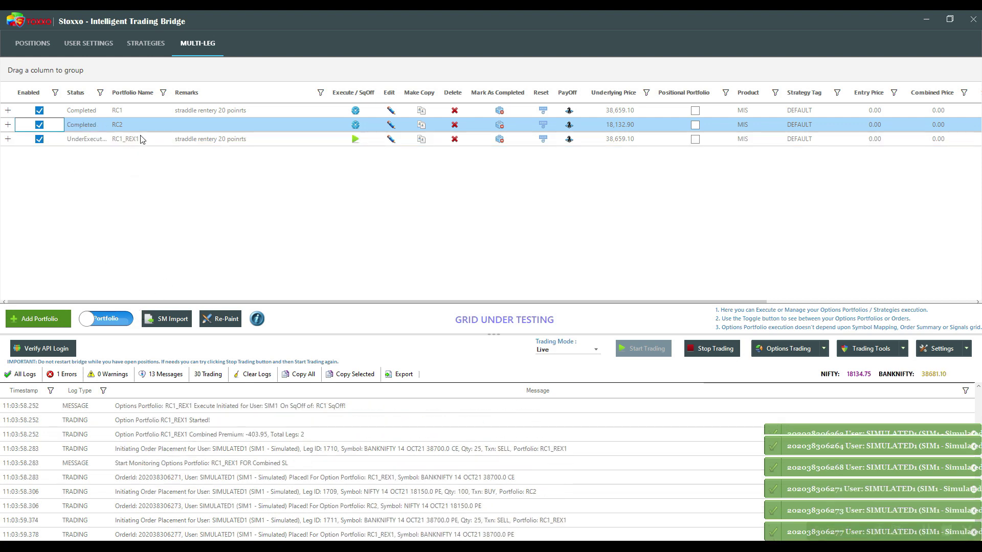
click(228, 142)
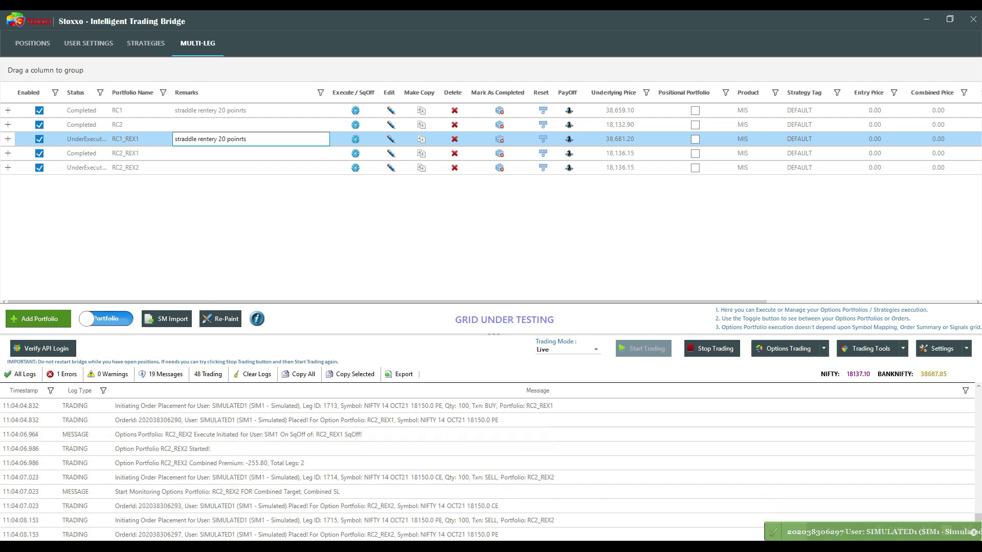
key(alt+Tab)
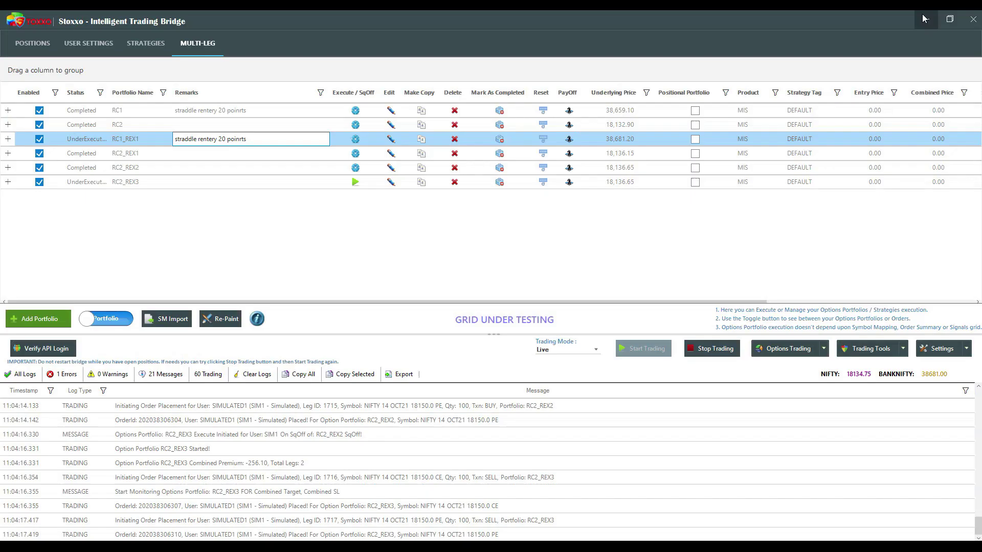
click(923, 18)
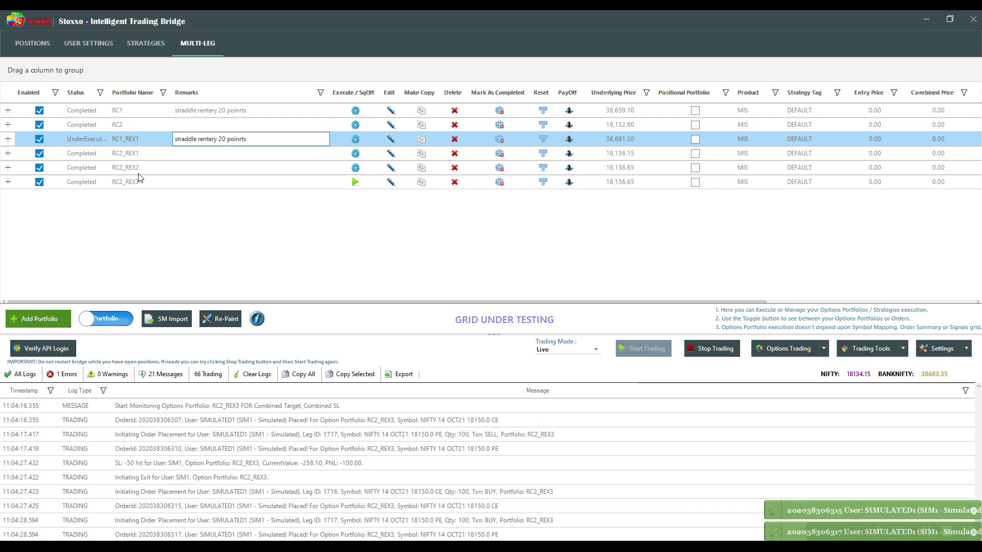
click(140, 158)
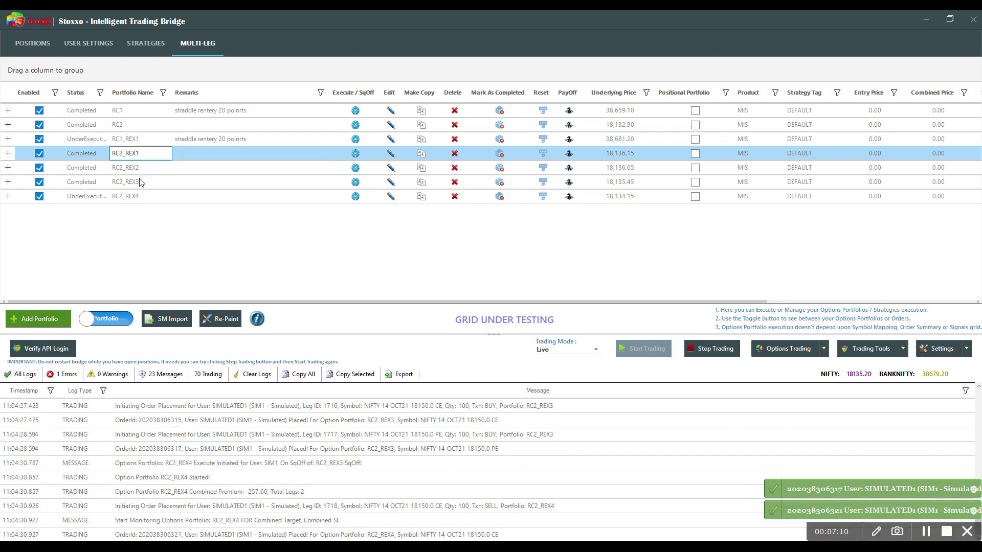
click(141, 182)
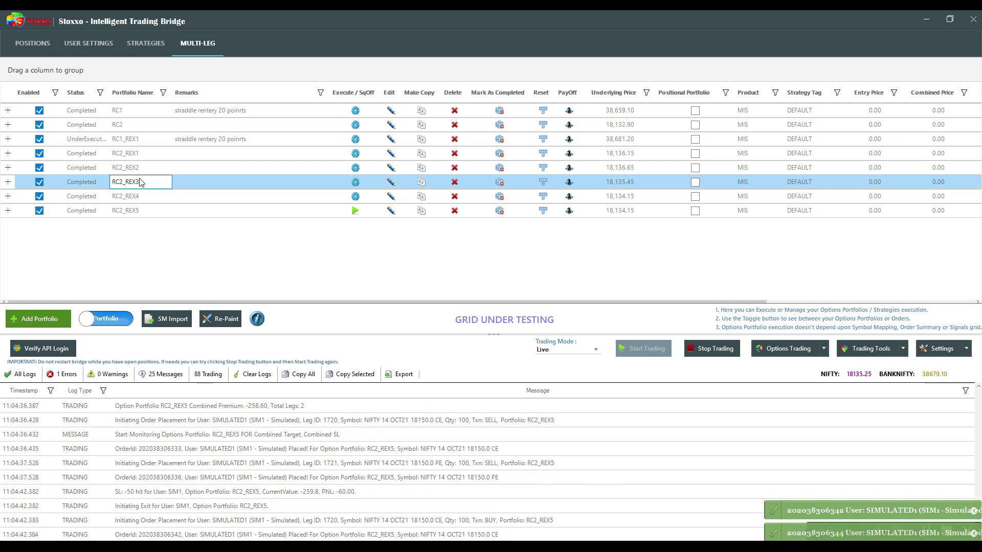
- Check the overall MTM of the simulated account in the user settings
click(105, 42)
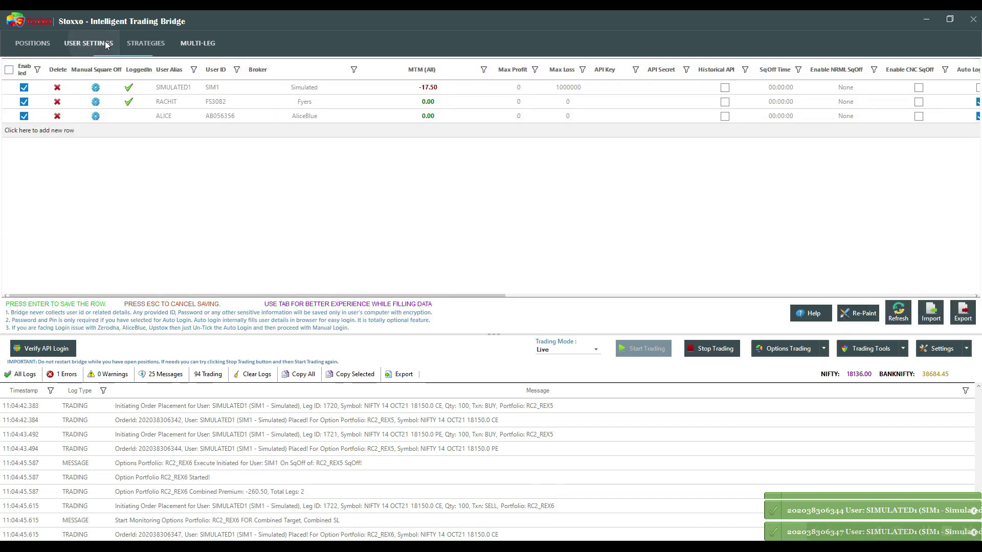
click(426, 88)
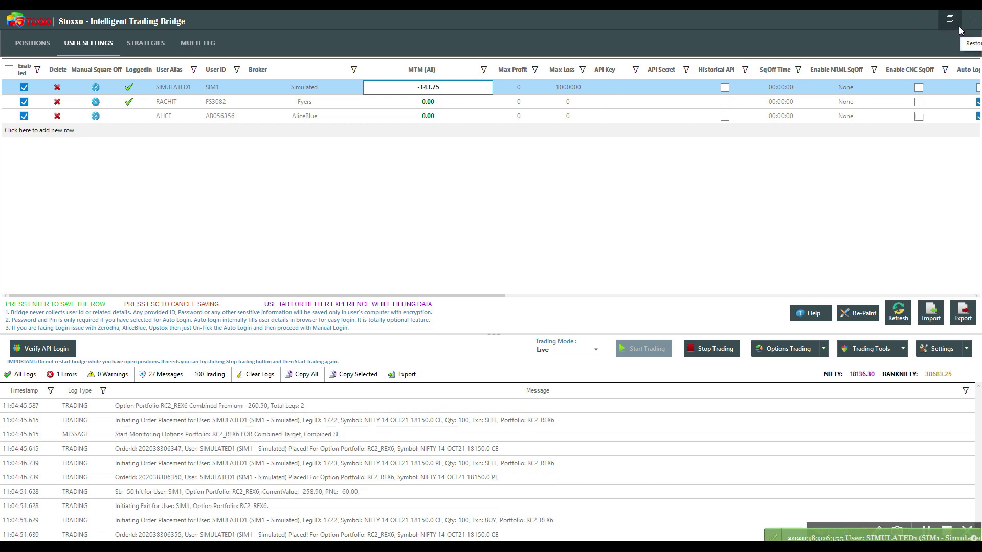
click(934, 20)
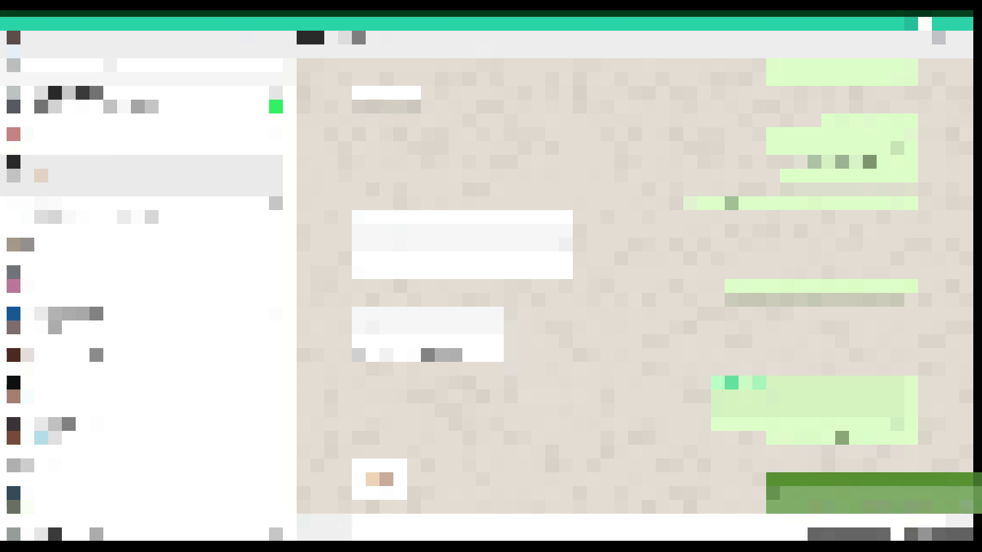
click(926, 24)
click(566, 20)
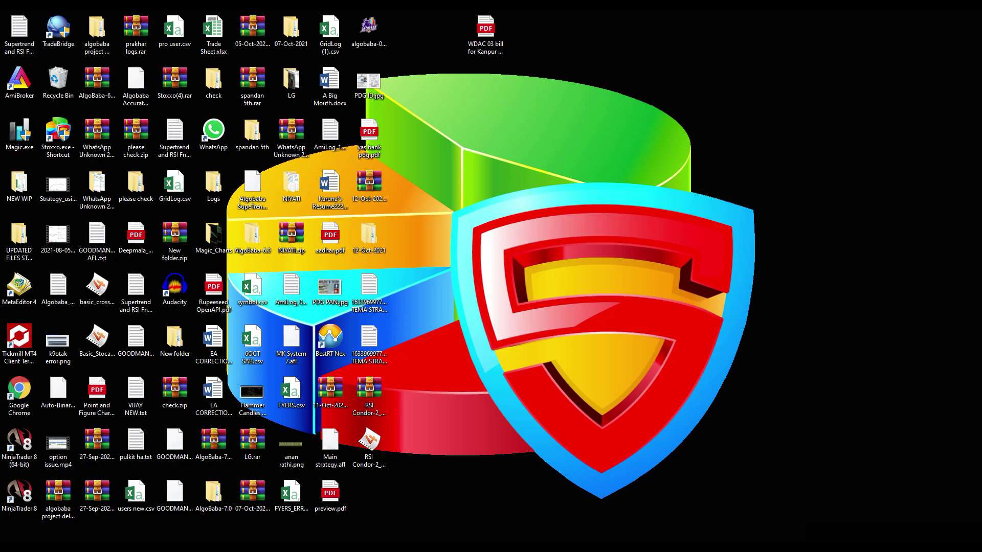
key(alt+Tab)
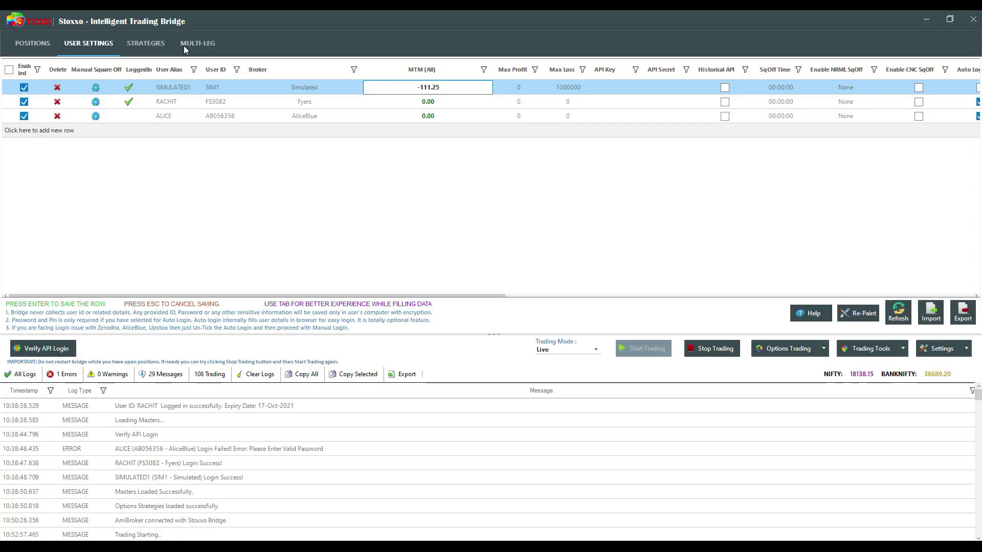
- Return to the multi-leg portfolios and open RC2_REX7 and the original RC1 for editing to review their settings
click(185, 45)
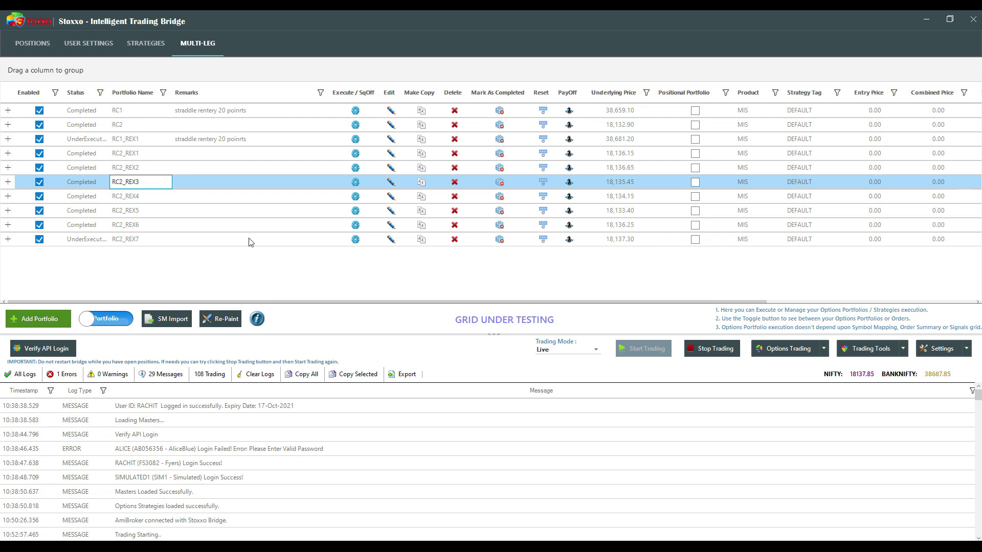
click(390, 239)
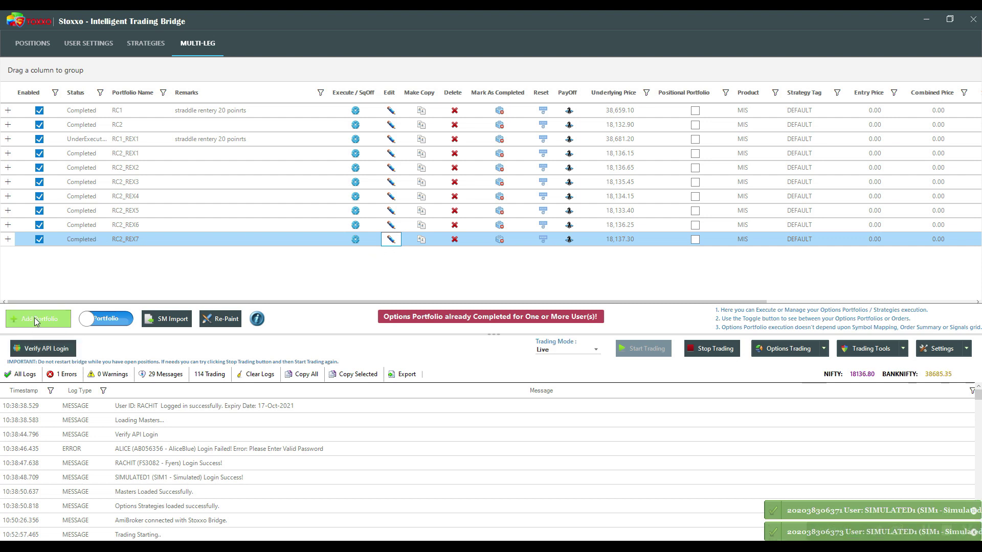
click(390, 111)
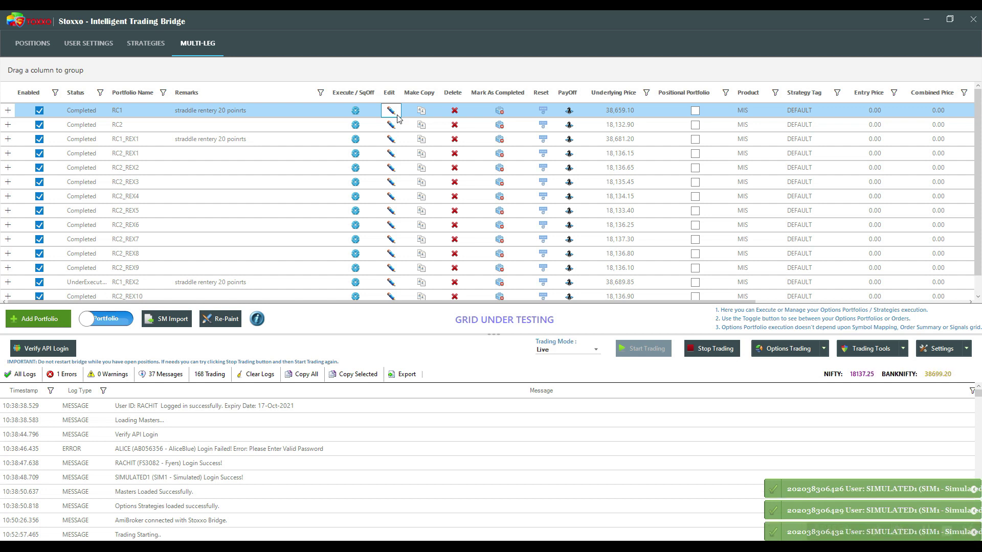
- Recheck the simulated account's MTM in the user settings and select the re-executed entry RC2_REX11 in the multi-leg portfolio list
click(84, 45)
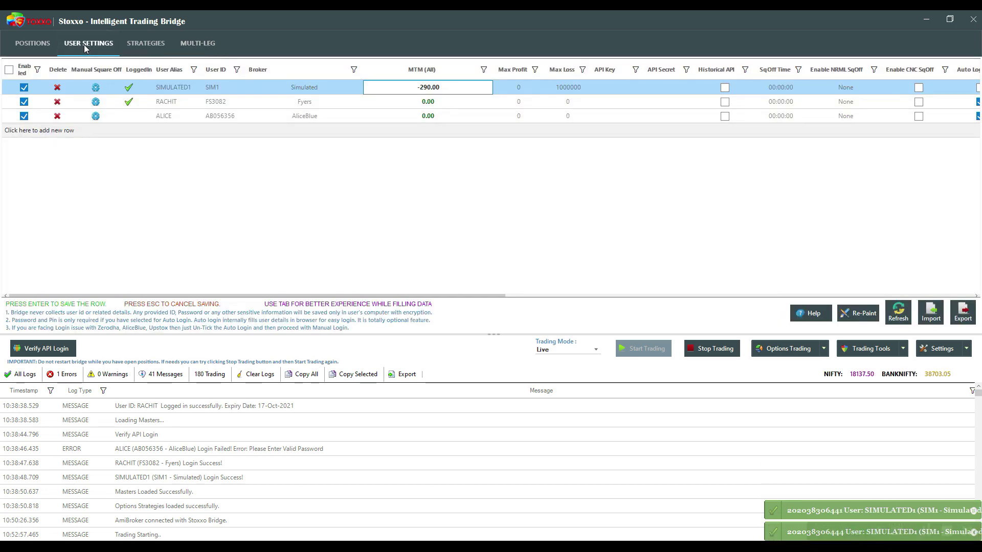
click(200, 44)
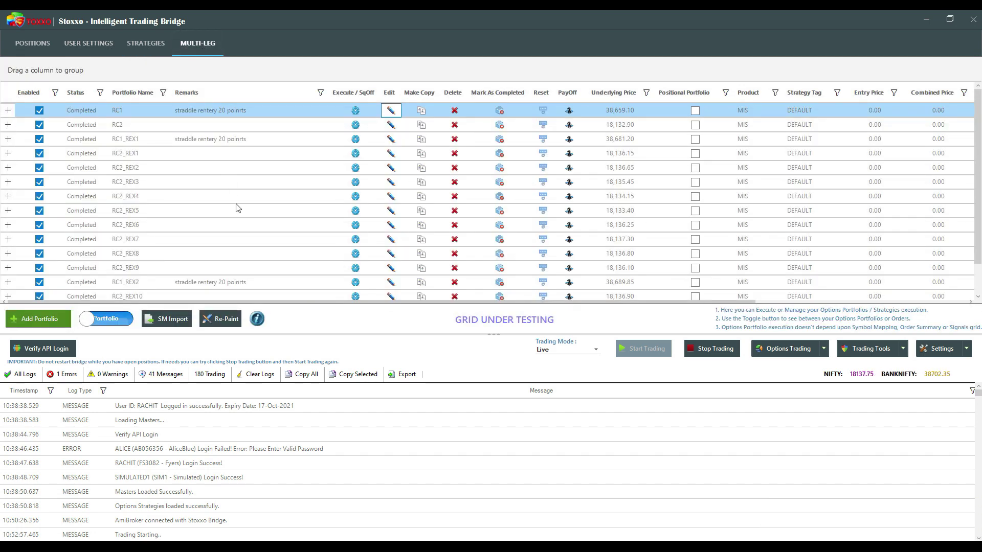
scroll(223, 201, down, 2)
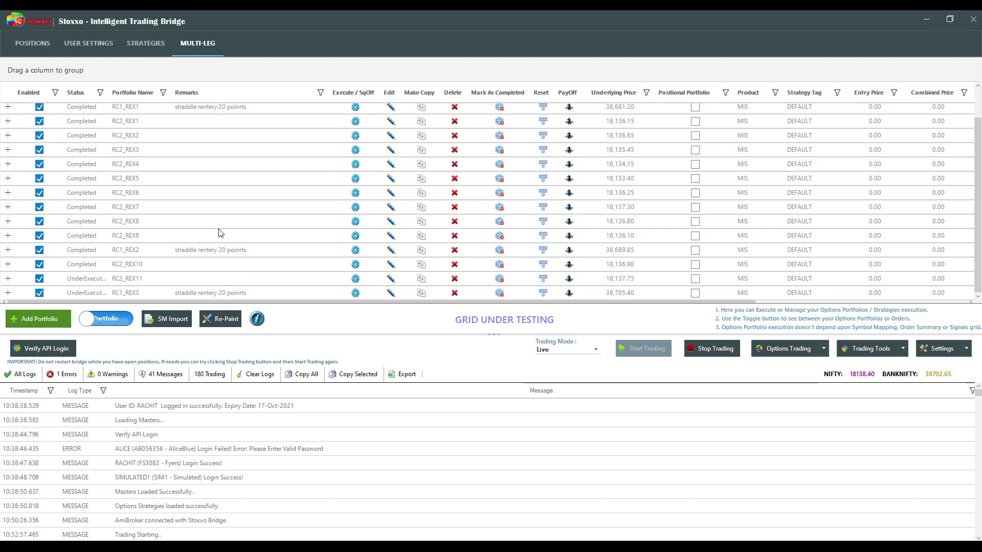
click(158, 281)
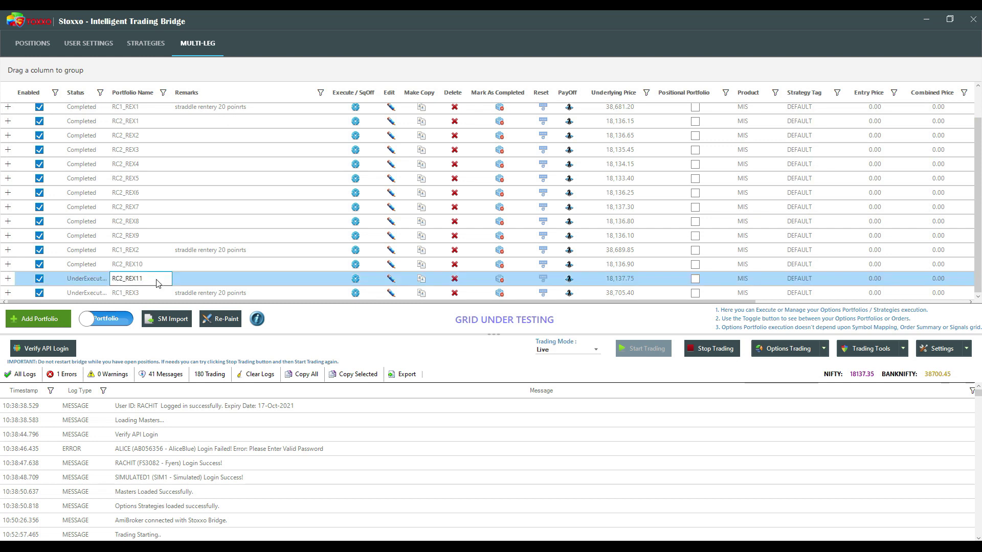